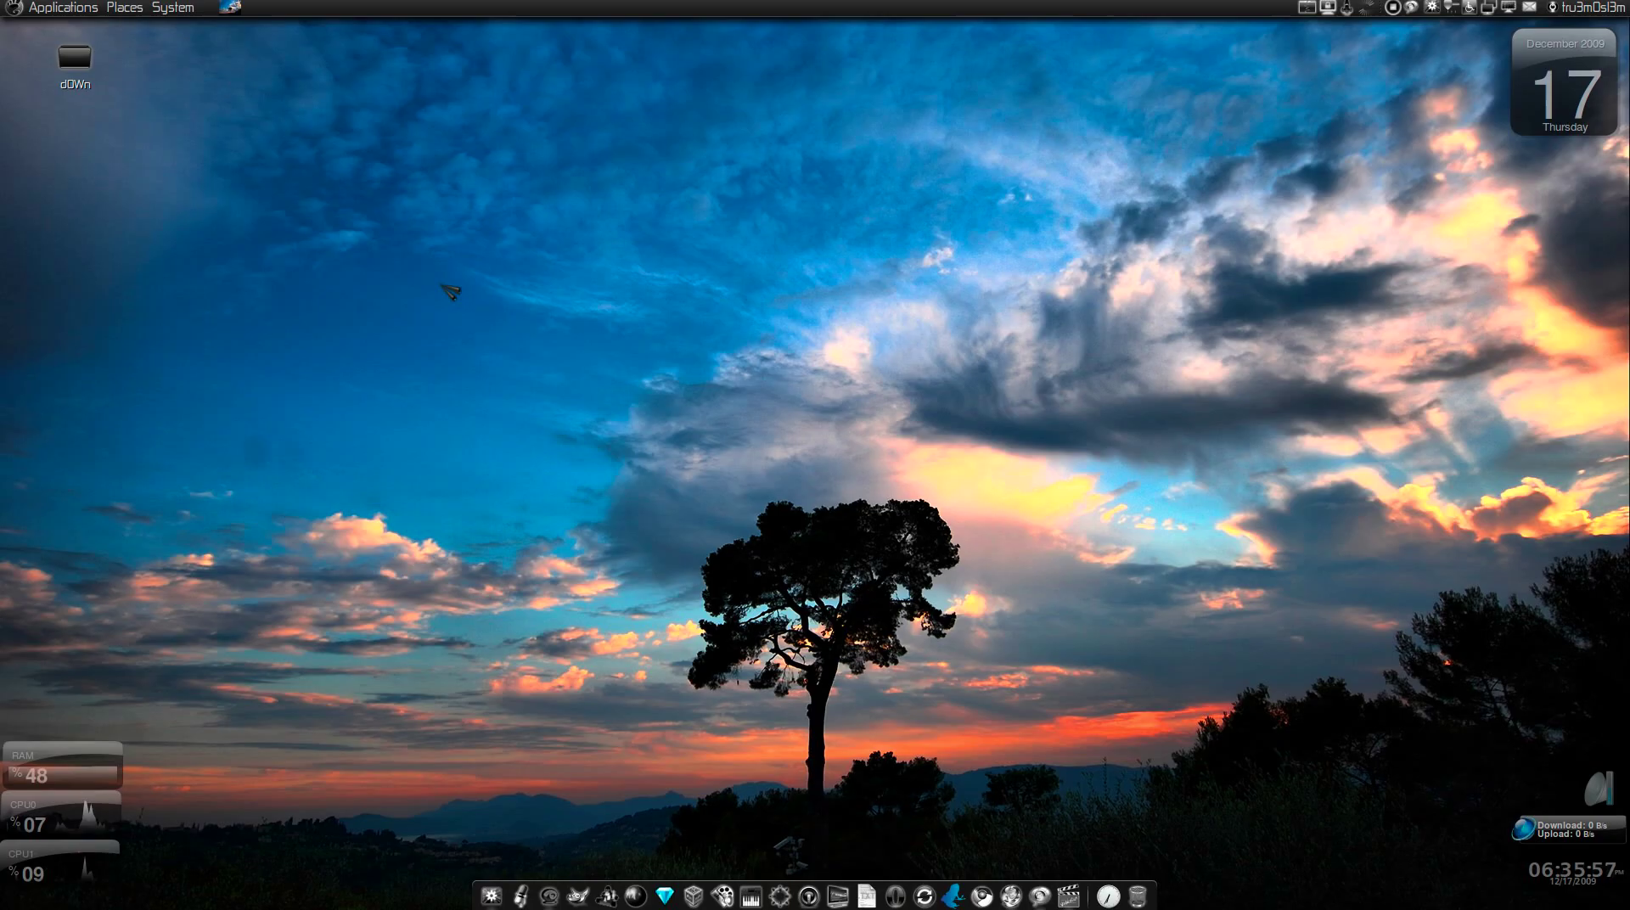
- Switch to VideoCut and examine the file details and timestamped frames in the screencast.ogv composition preview
{"action": "left_click_drag", "start_coordinate": [440, 283], "coordinate": [607, 464]}
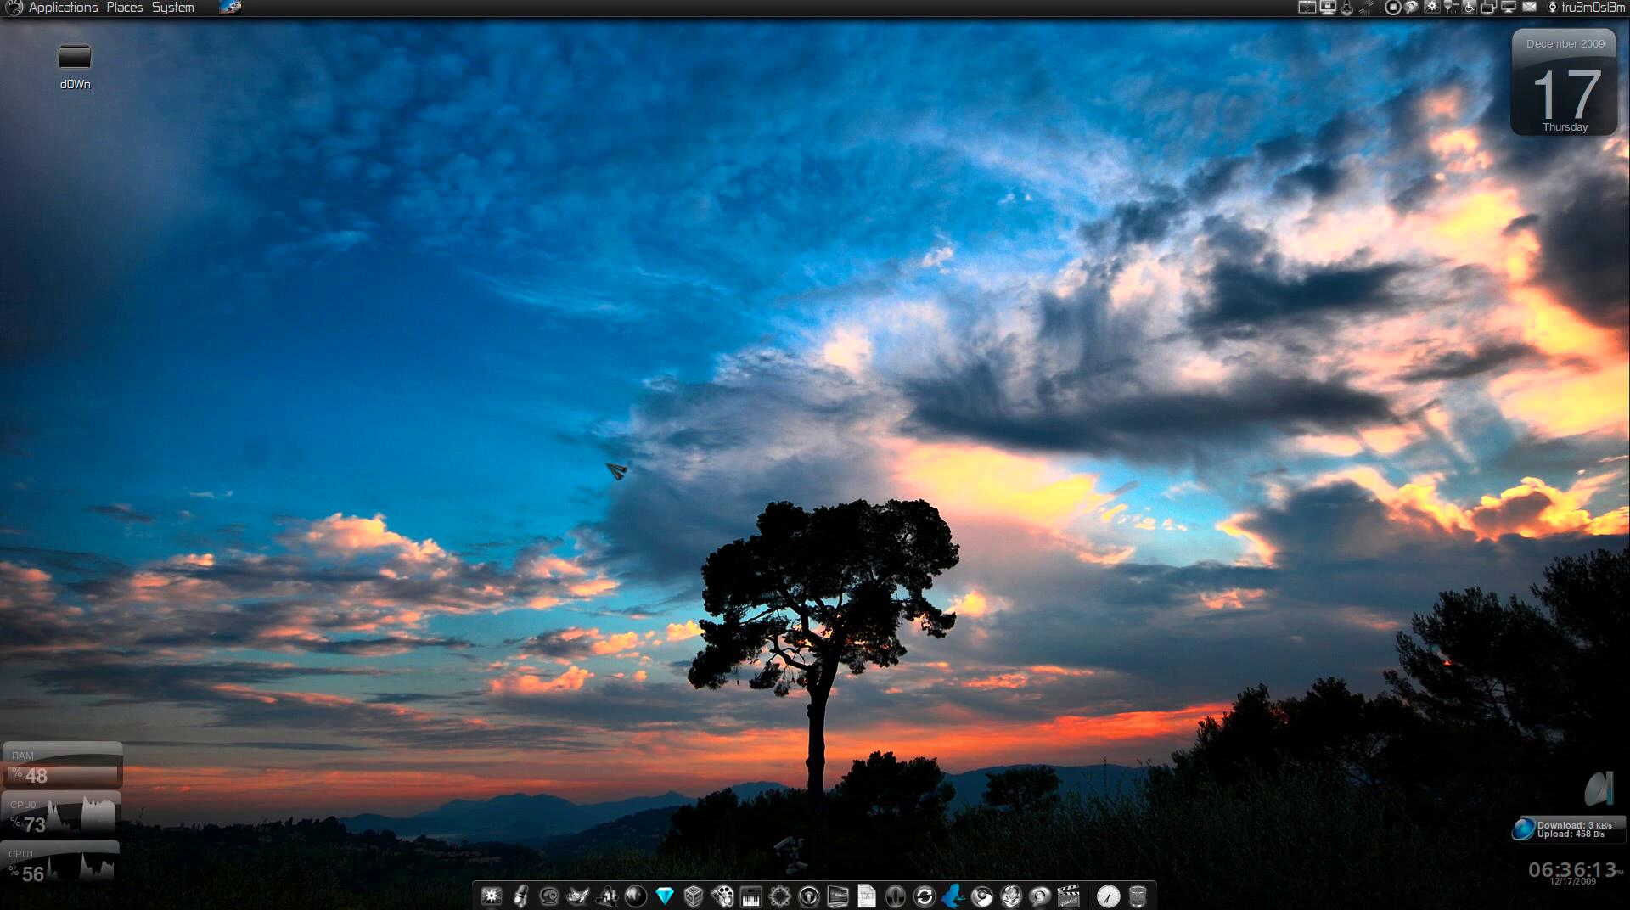
{"action": "key", "text": "ctrl+alt+Right"}
{"action": "key", "text": "super+m"}
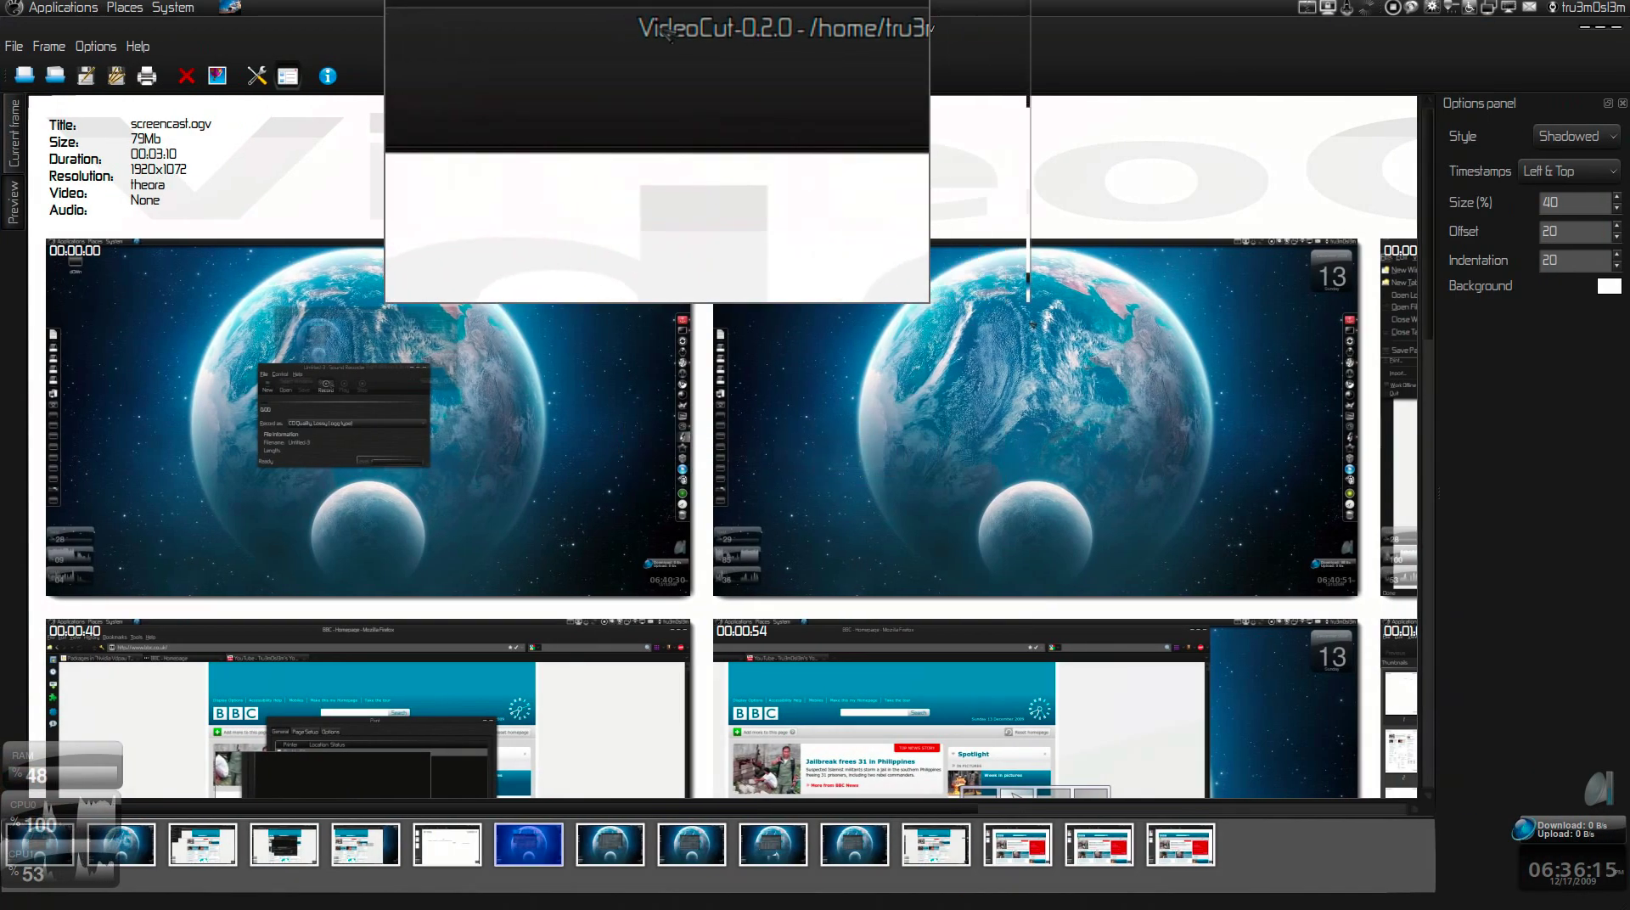
{"action": "left_click_drag", "start_coordinate": [671, 35], "coordinate": [866, 58]}
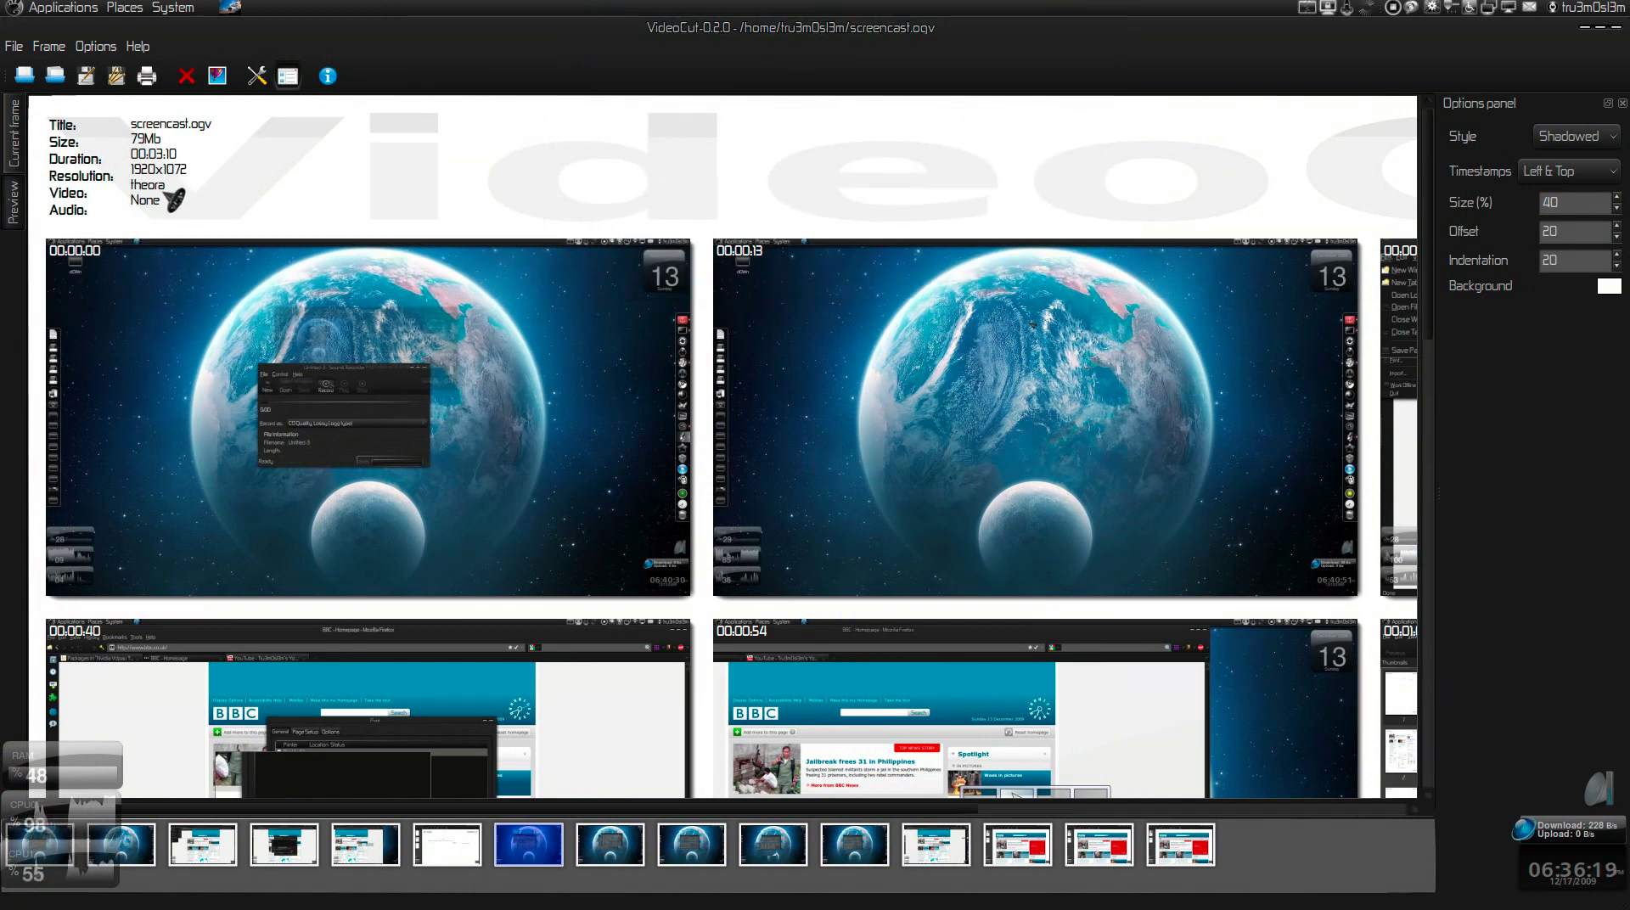
{"action": "scroll", "coordinate": [167, 175], "scroll_direction": "up", "scroll_amount": 2}
{"action": "scroll", "coordinate": [170, 175], "scroll_direction": "down", "scroll_amount": 2}
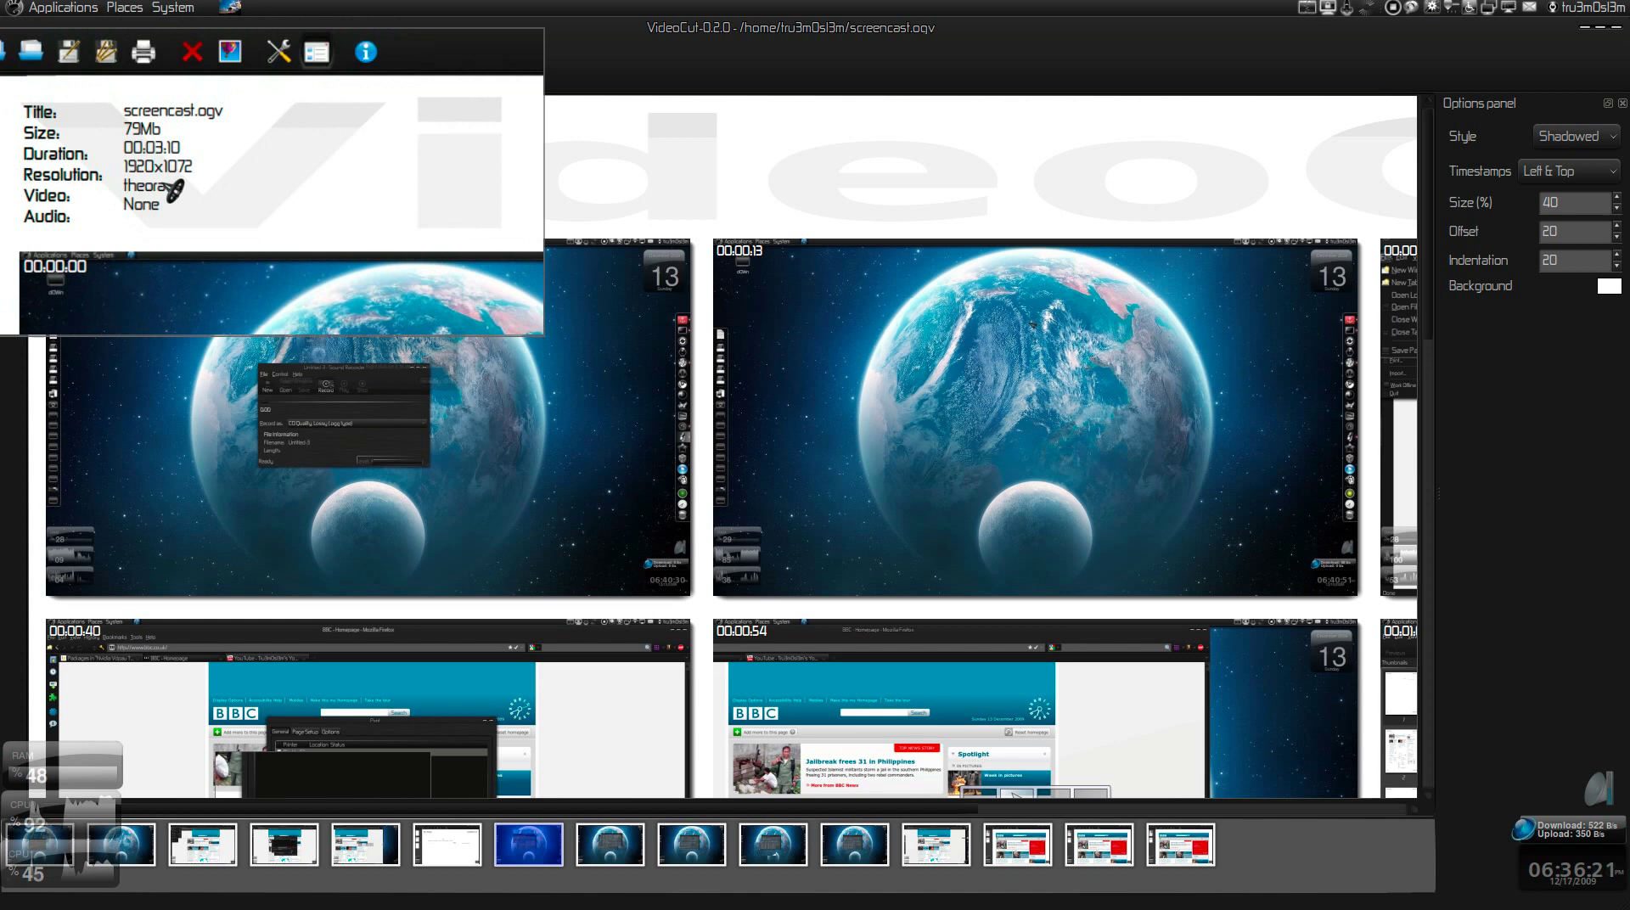
{"action": "scroll", "coordinate": [194, 113], "scroll_direction": "down", "scroll_amount": 5}
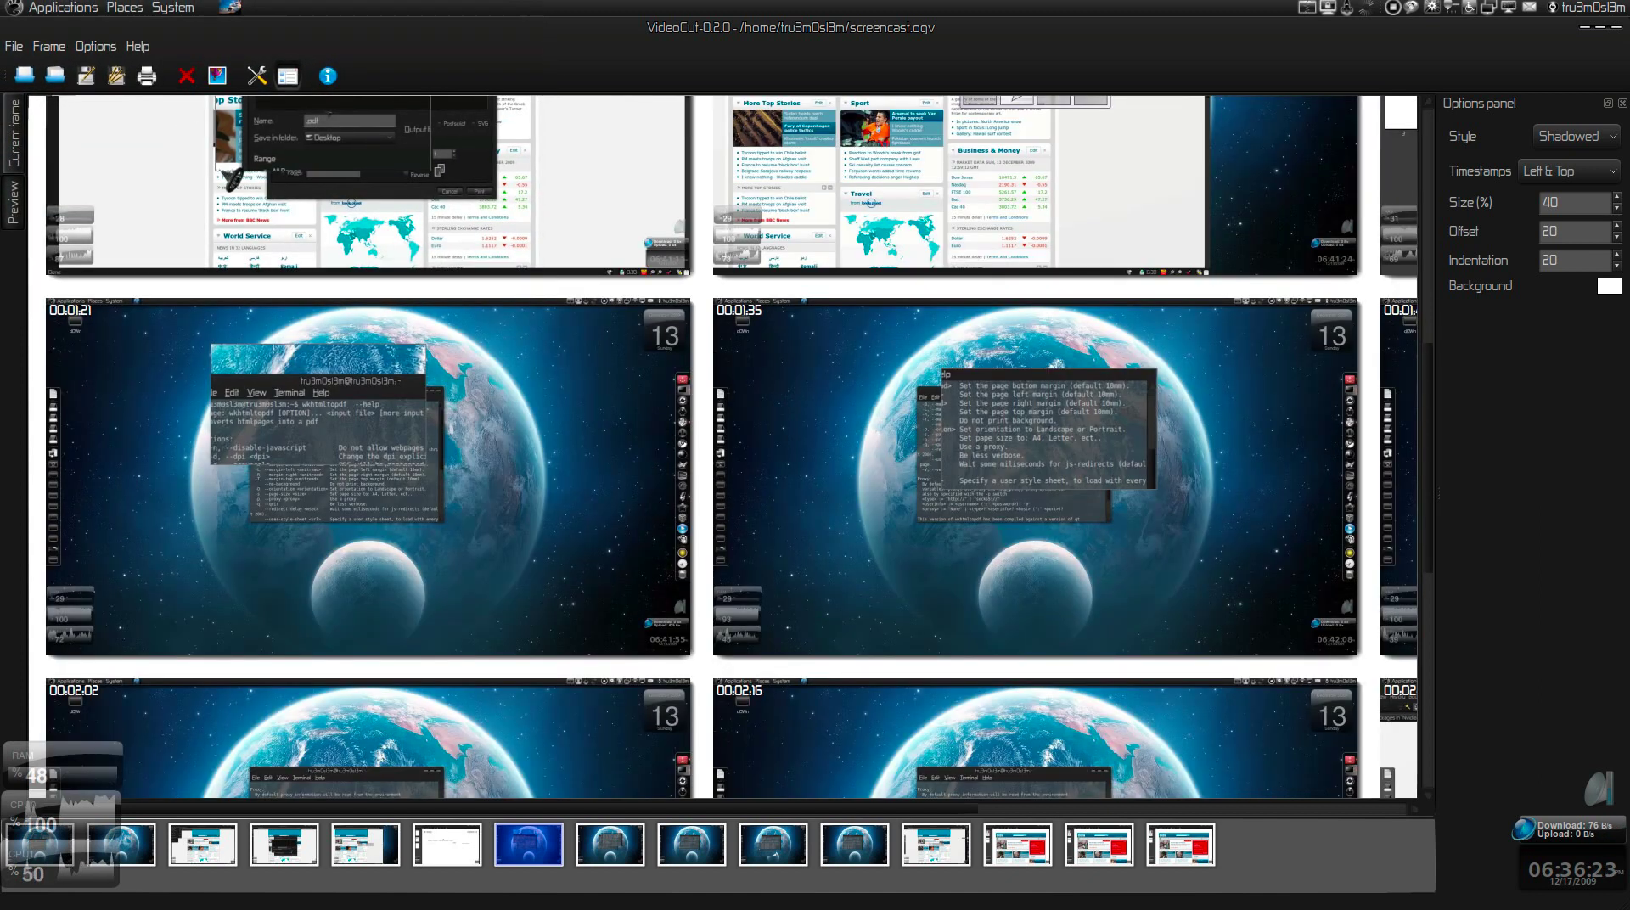
{"action": "scroll", "coordinate": [210, 166], "scroll_direction": "up", "scroll_amount": 6}
{"action": "scroll", "coordinate": [191, 147], "scroll_direction": "up", "scroll_amount": 3}
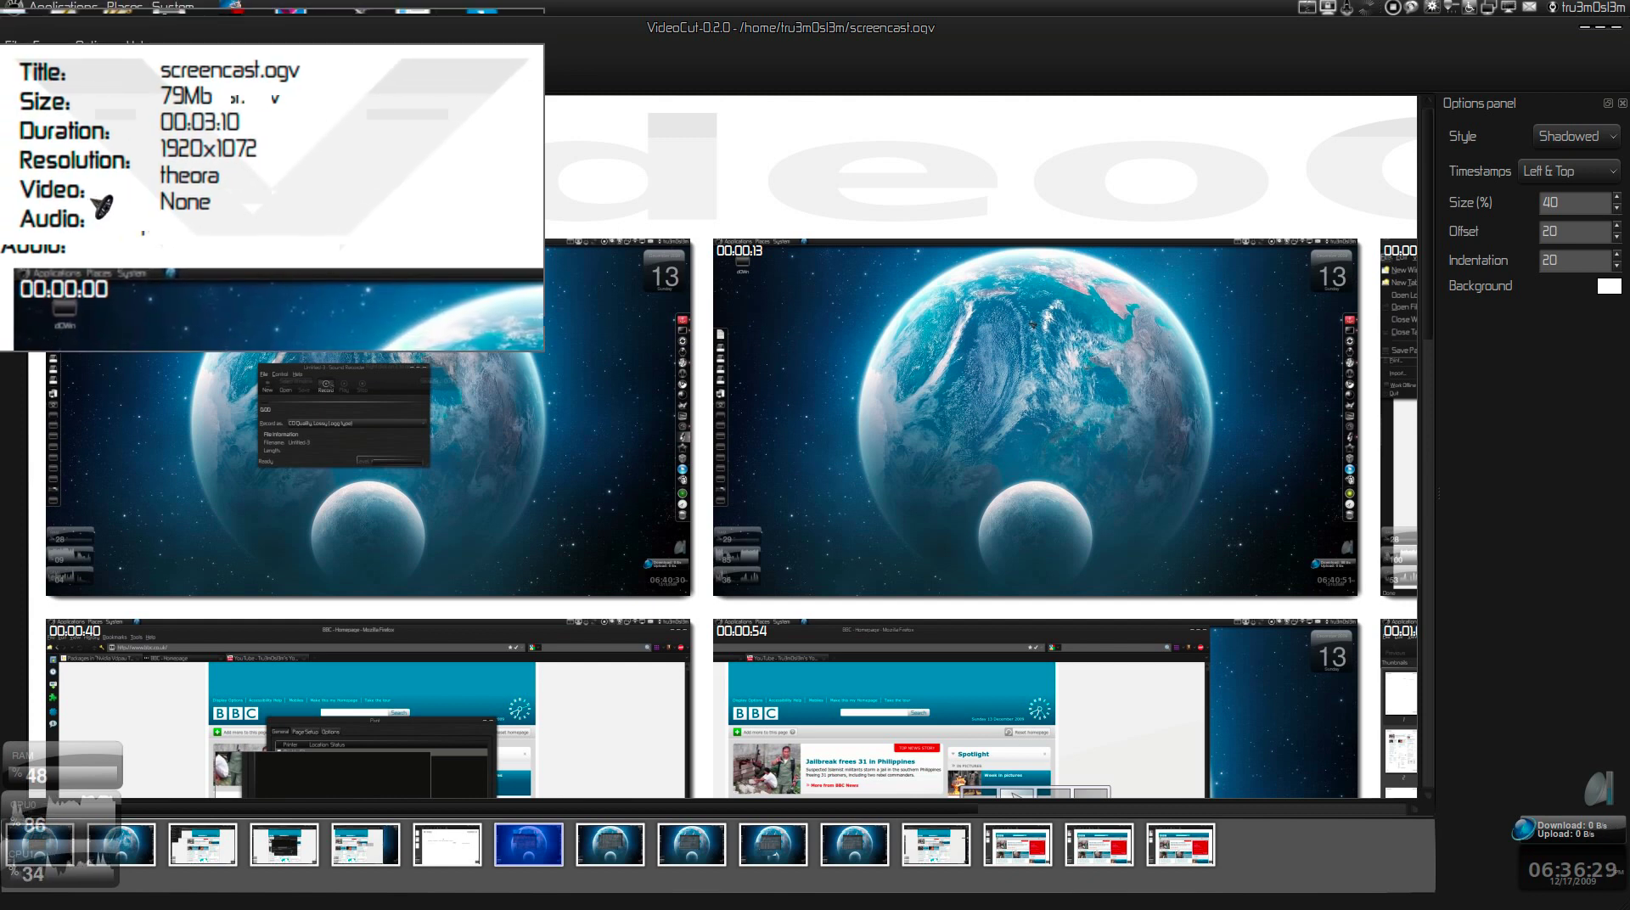
{"action": "scroll", "coordinate": [161, 178], "scroll_direction": "down", "scroll_amount": 3}
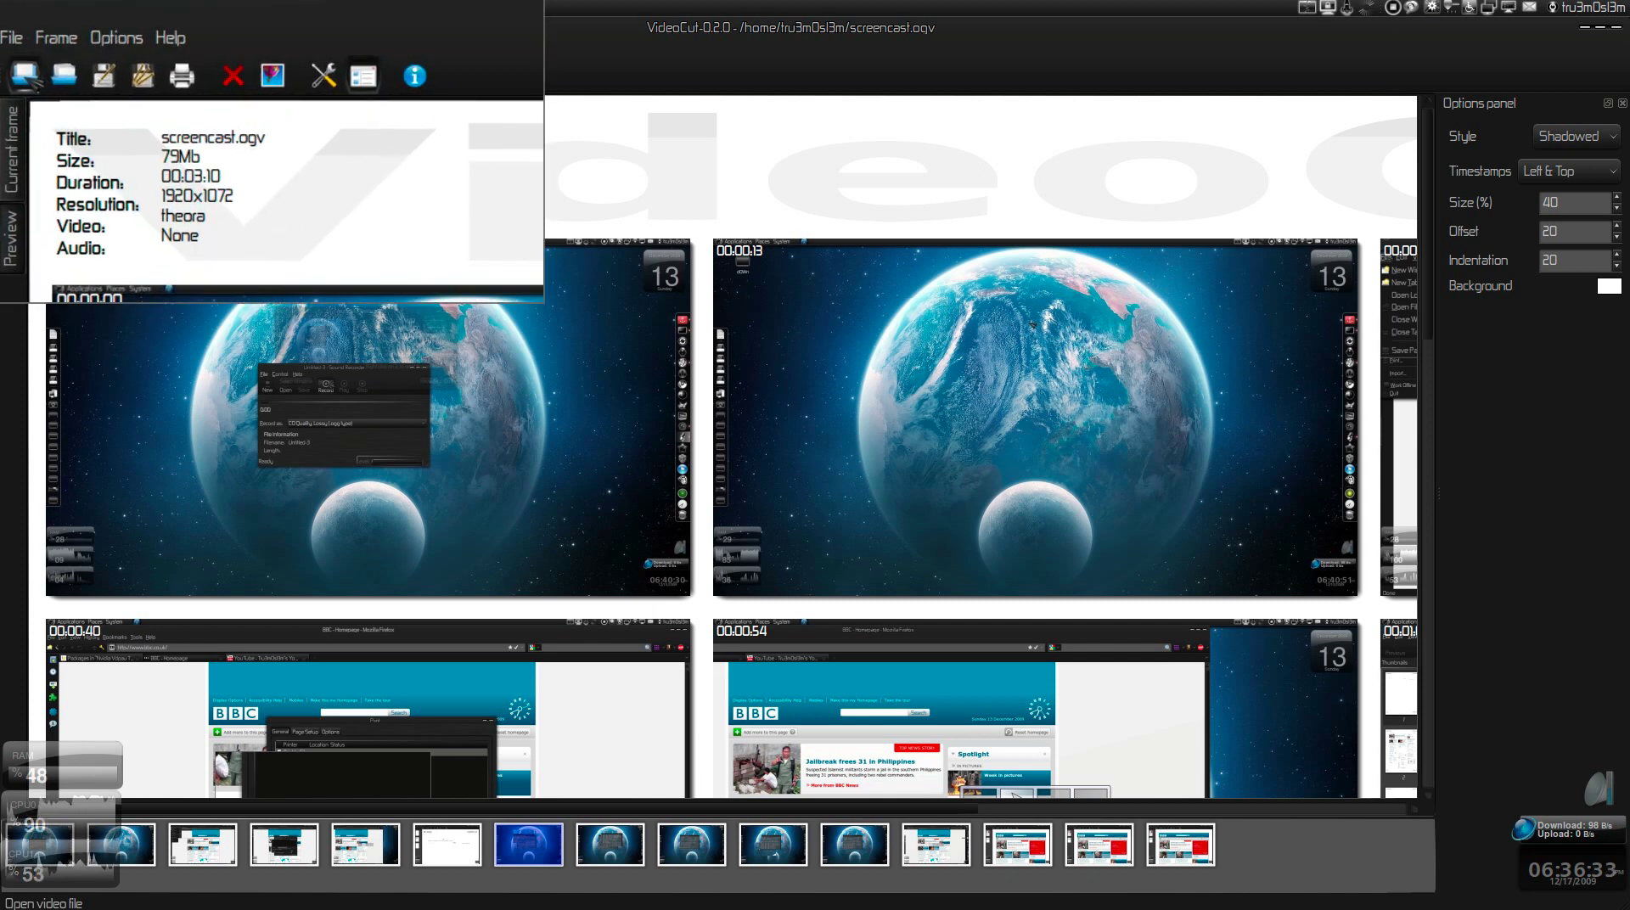
- Open the video file chooser and cancel it without choosing a file
{"action": "left_click", "coordinate": [24, 77]}
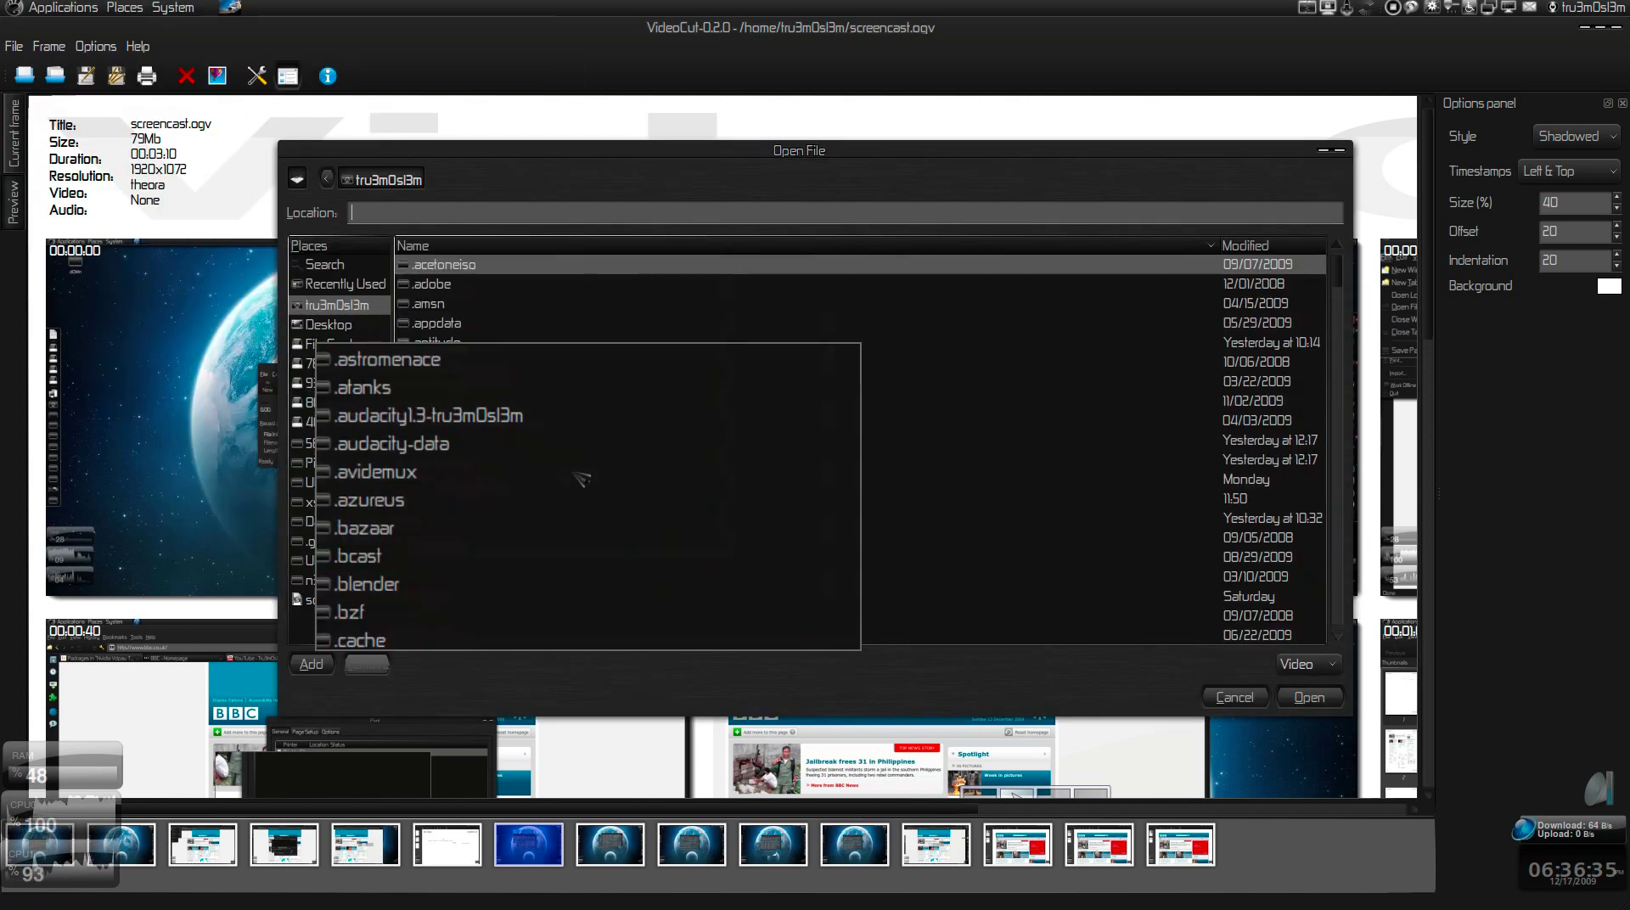
{"action": "left_click", "coordinate": [1231, 698]}
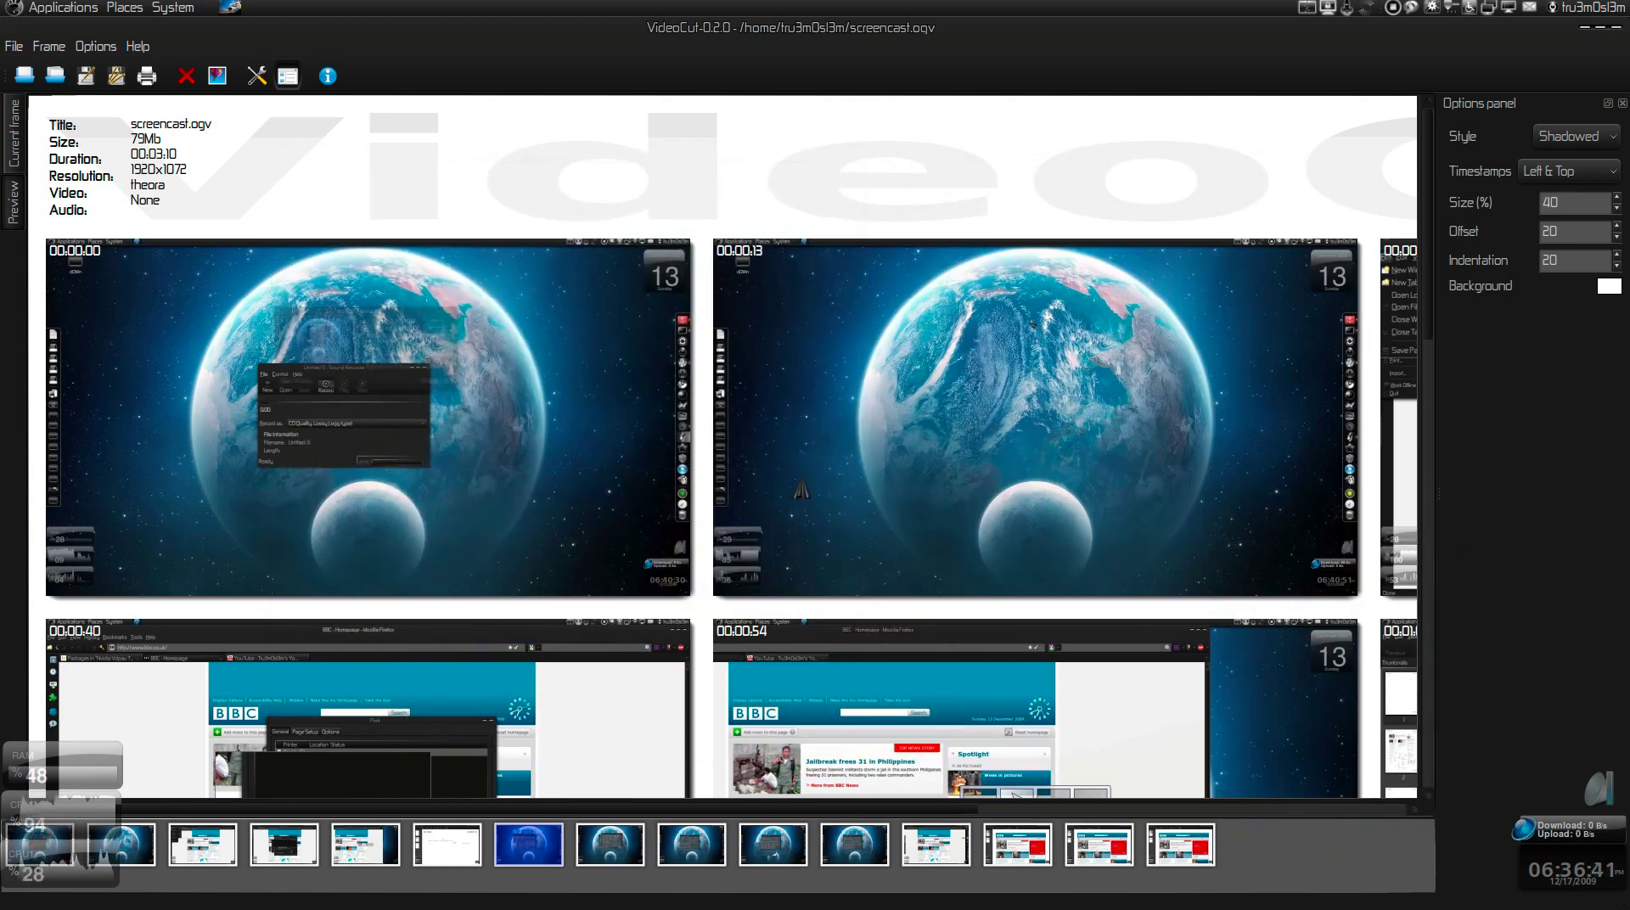
- Export the frame composition to the Desktop as the image file 1.png
{"action": "left_click_drag", "start_coordinate": [697, 403], "coordinate": [521, 280]}
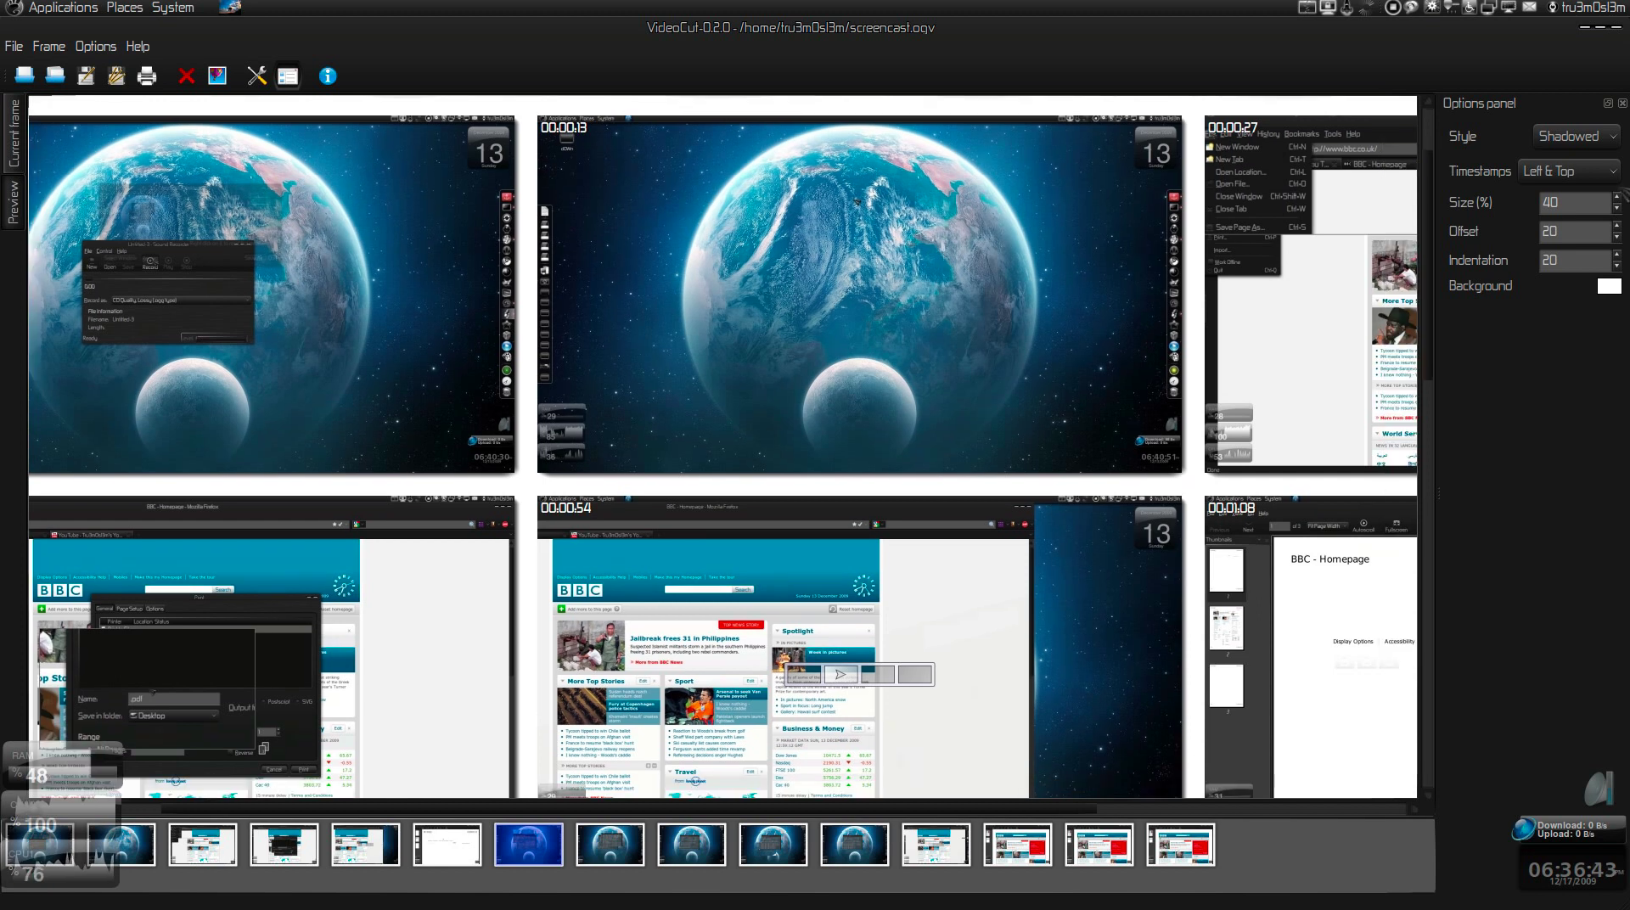
{"action": "key", "text": "super+m"}
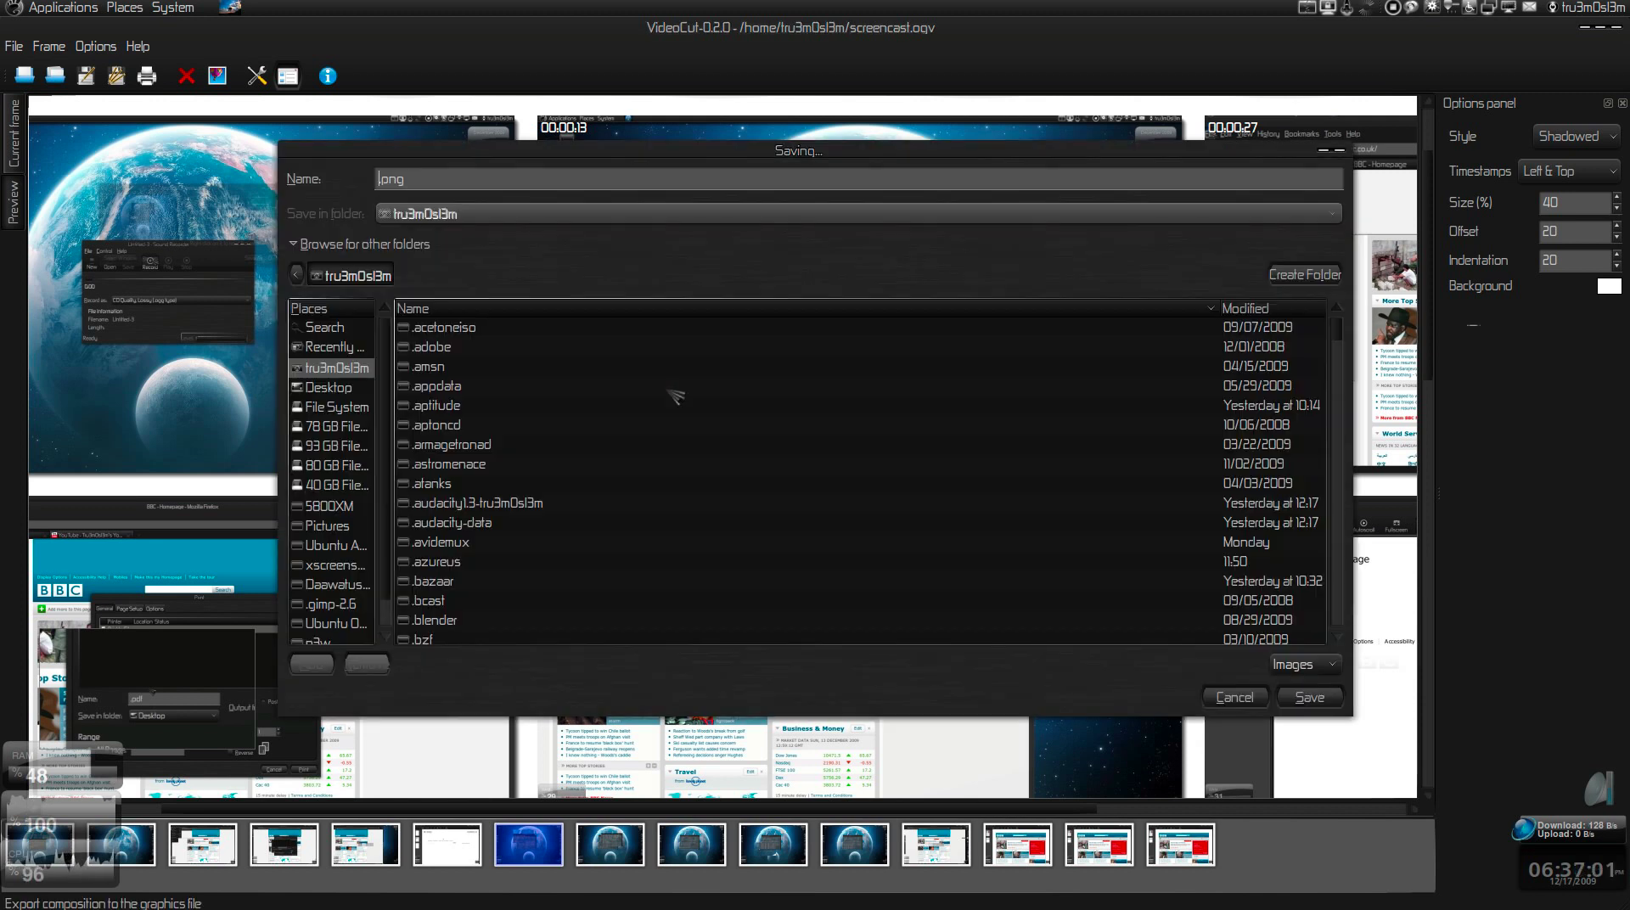
{"action": "left_click", "coordinate": [355, 392]}
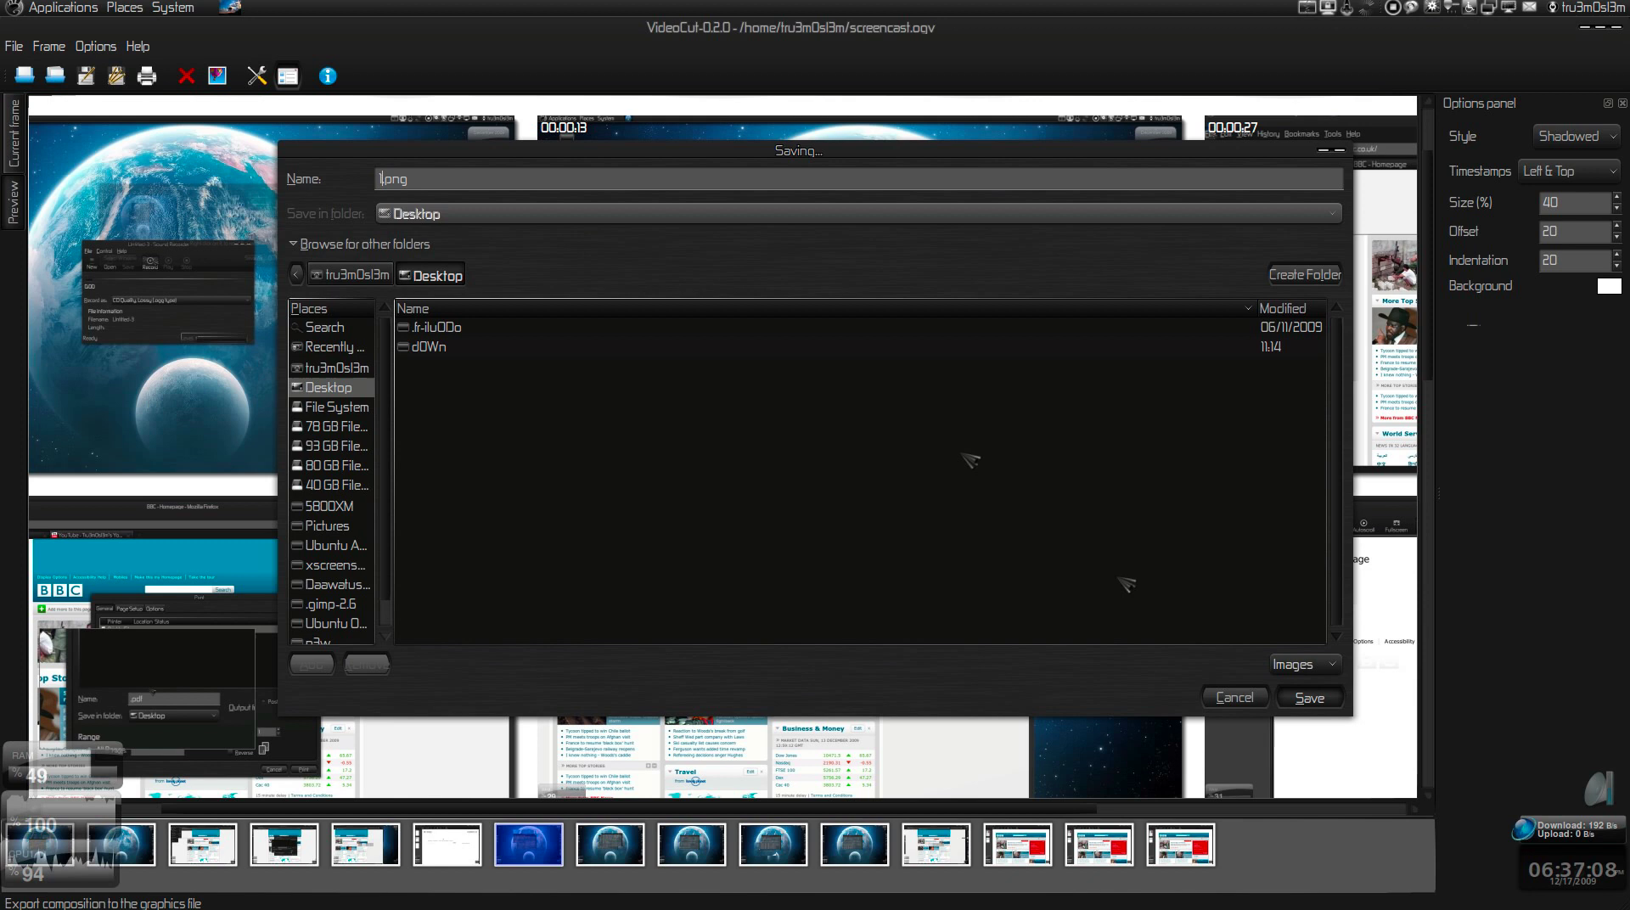
{"action": "left_click", "coordinate": [1321, 699]}
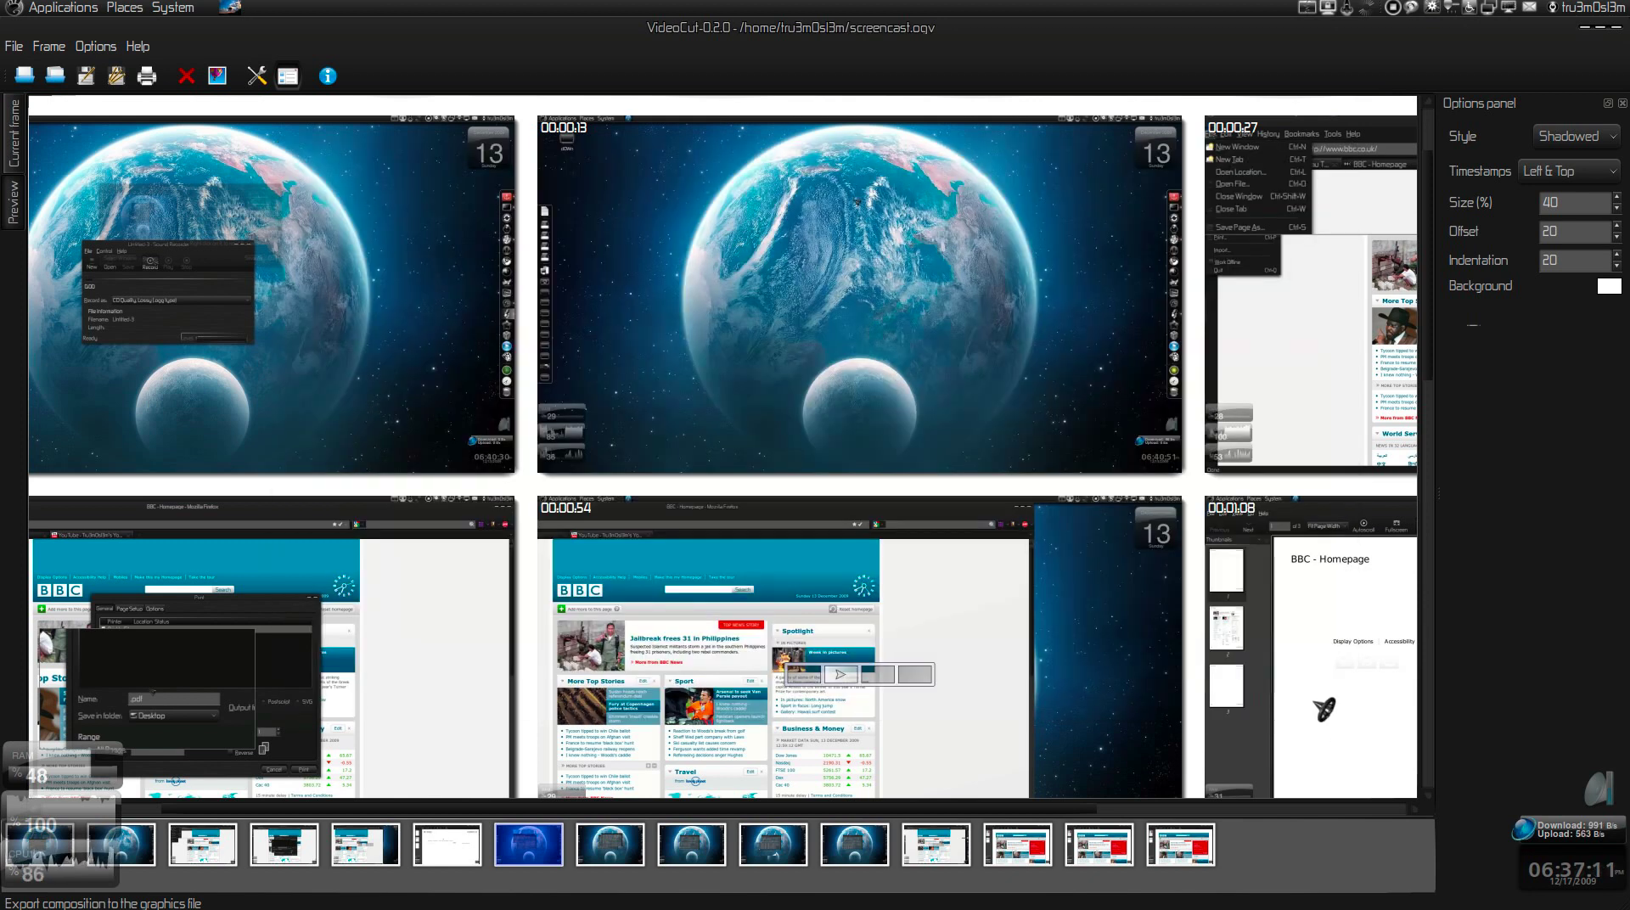
- Check the exported 1.png's file size and pixel dimensions in its properties on the desktop
{"action": "left_click", "coordinate": [1591, 27]}
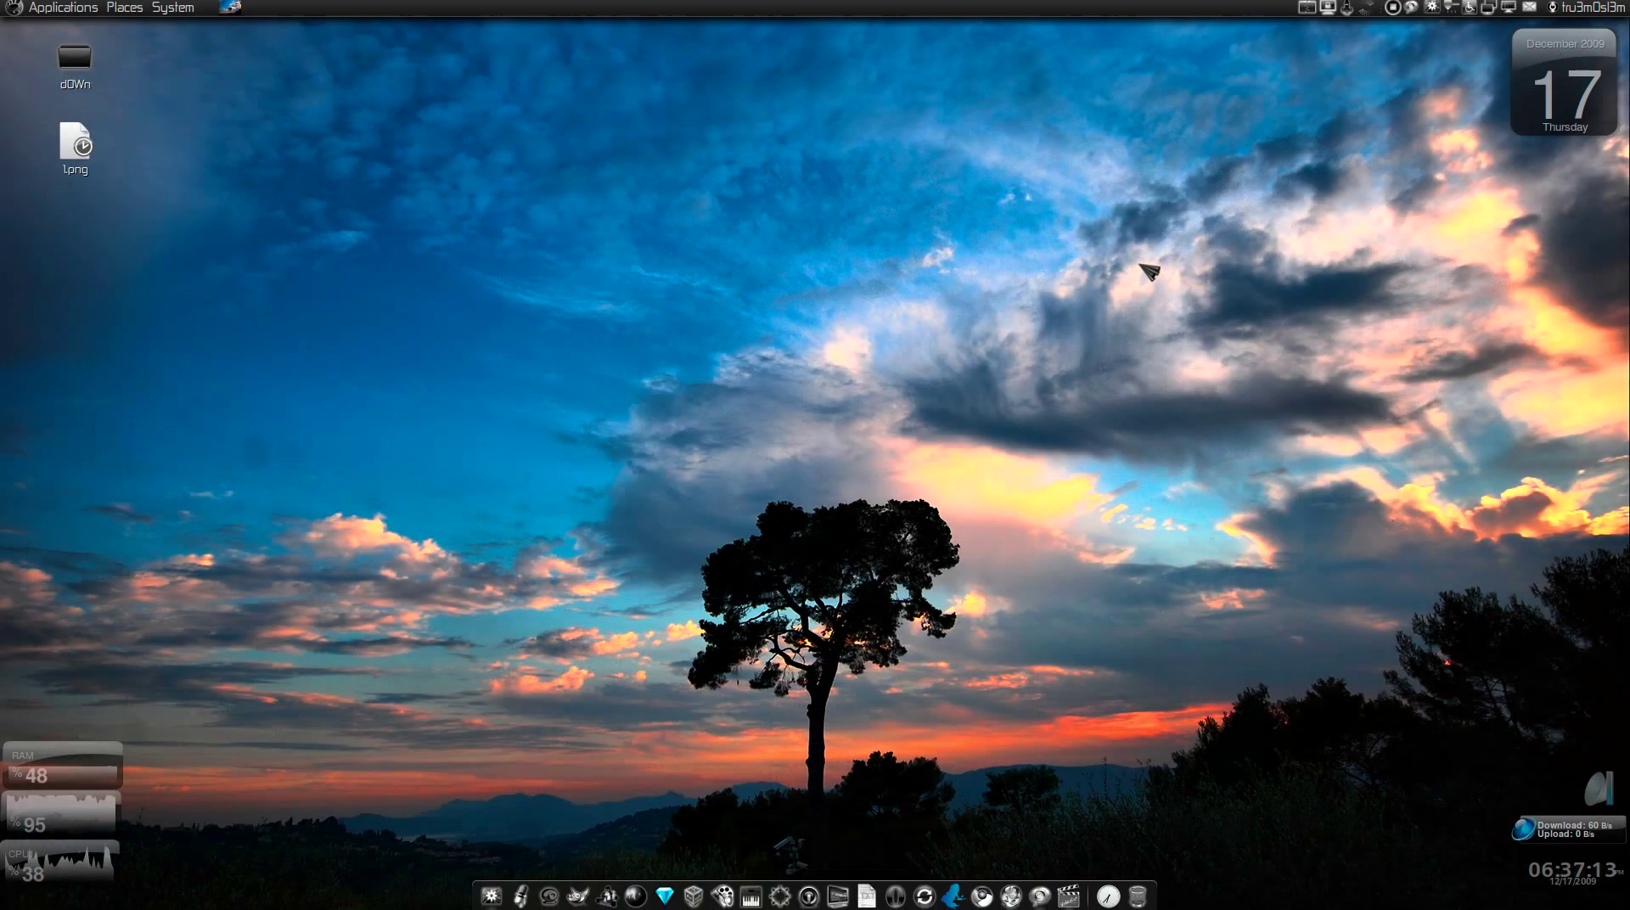
{"action": "right_click", "coordinate": [88, 167]}
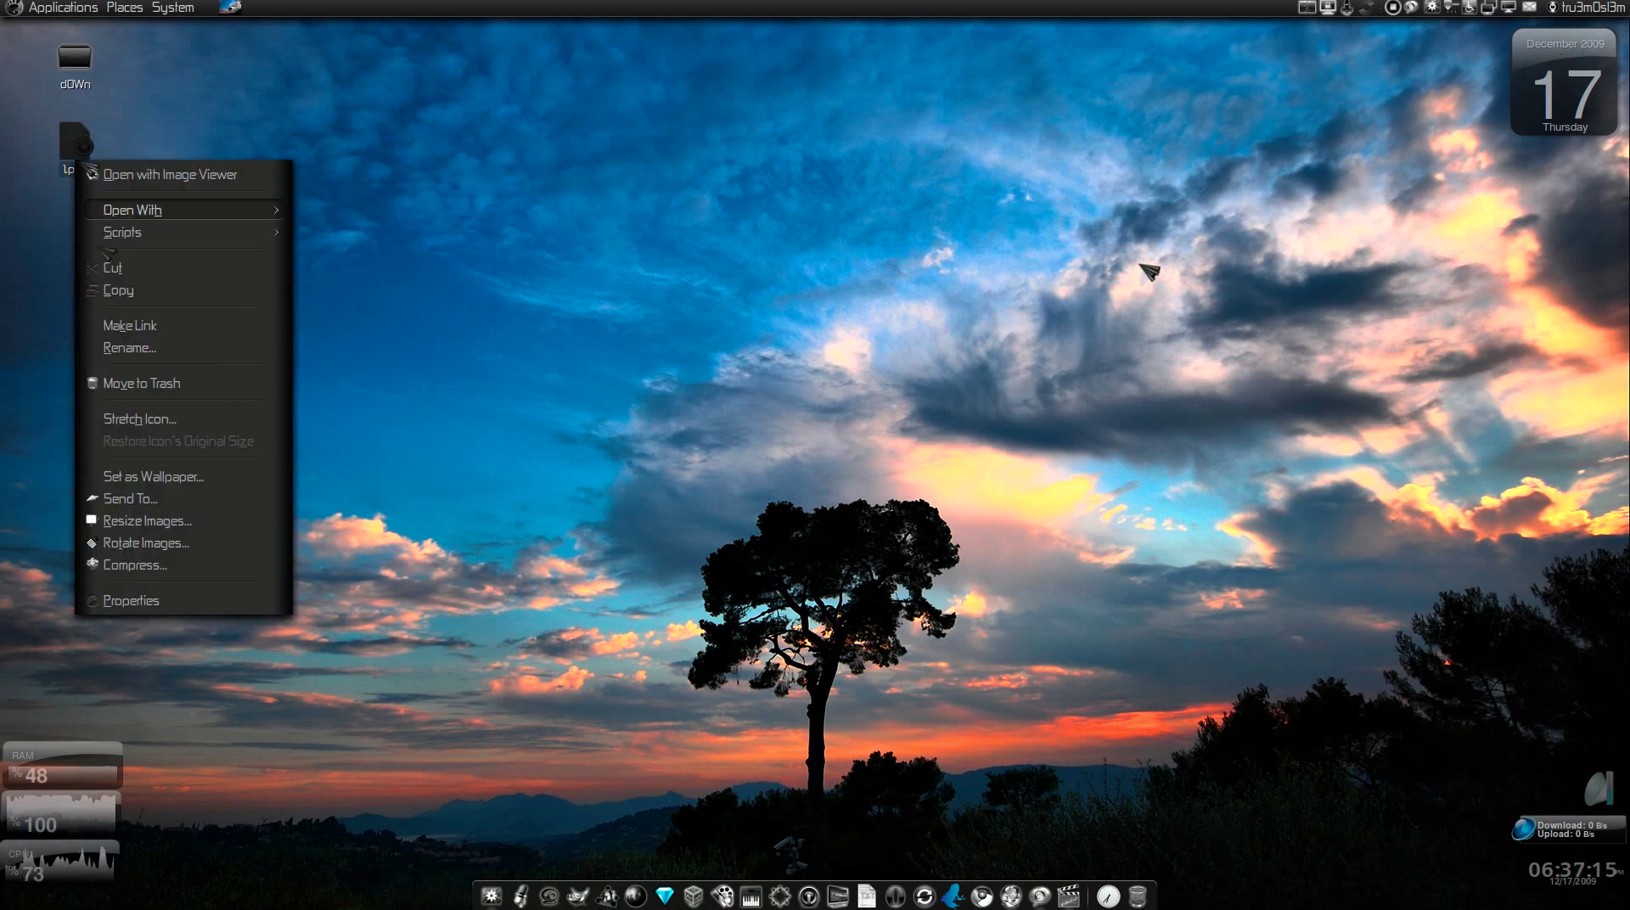
{"action": "left_click", "coordinate": [180, 602]}
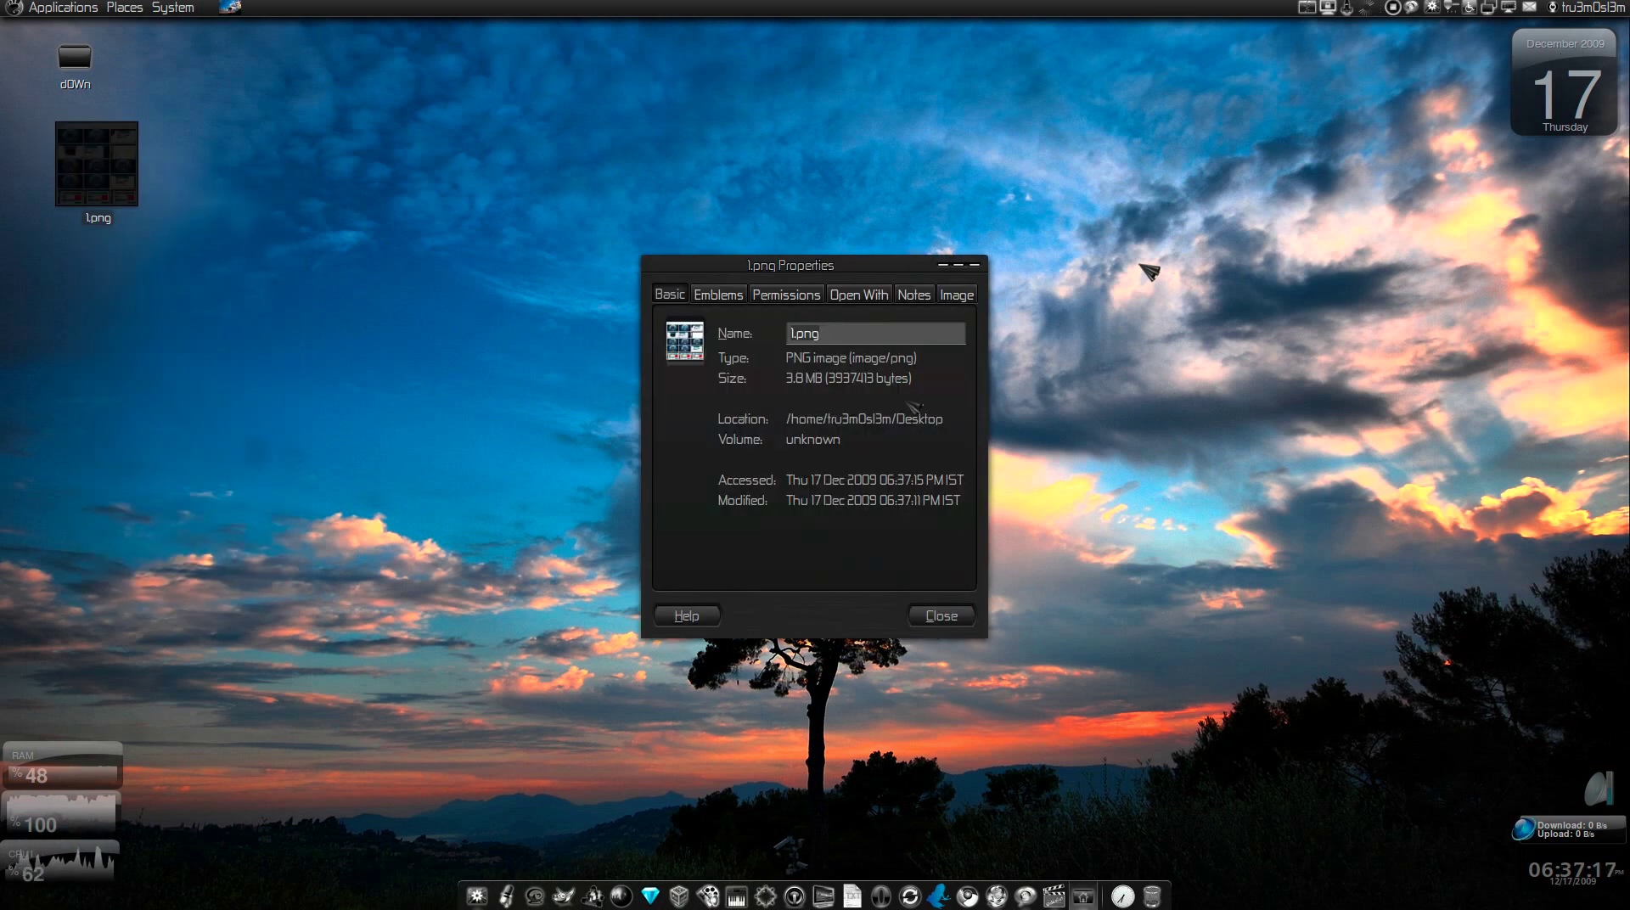
{"action": "scroll", "coordinate": [805, 400], "scroll_direction": "up", "scroll_amount": 2}
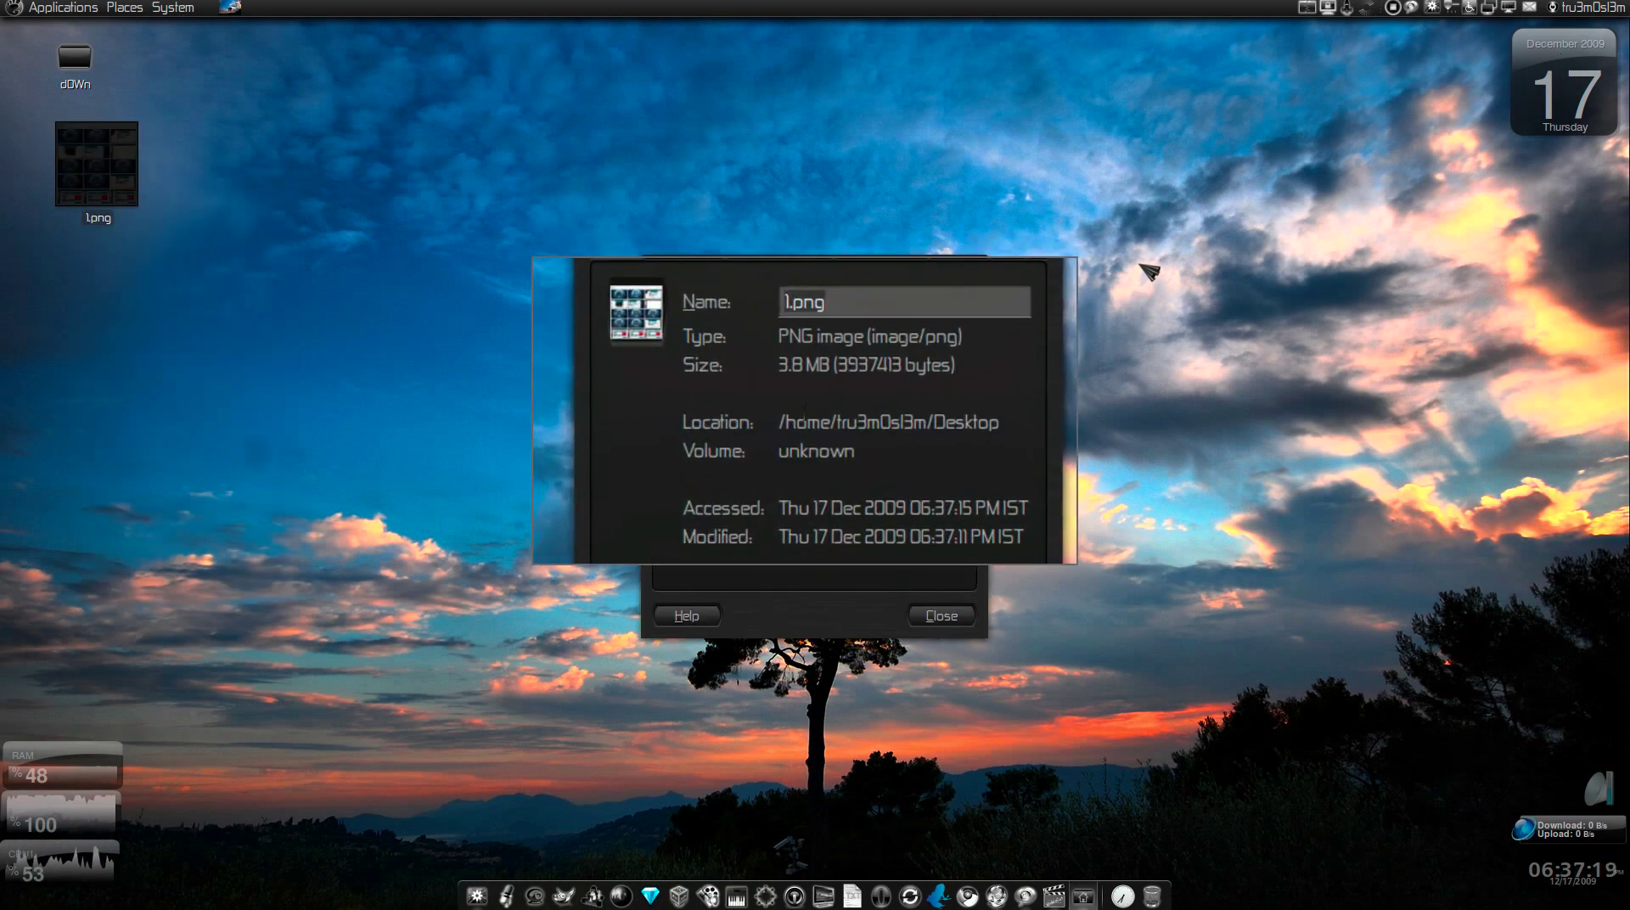
{"action": "left_click", "coordinate": [942, 291]}
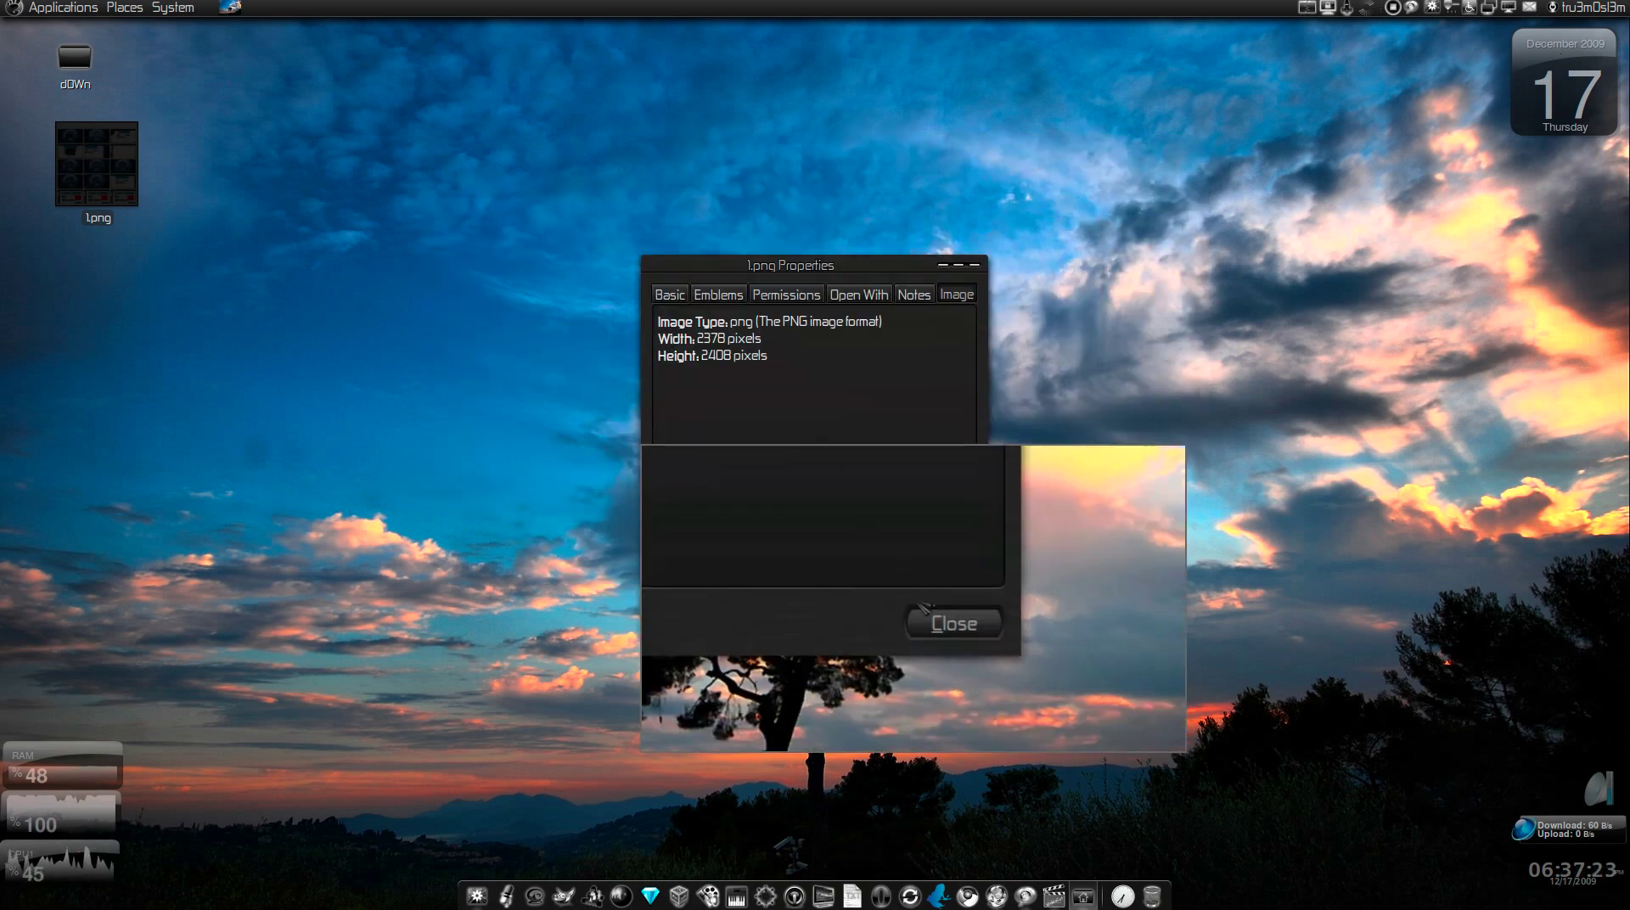
{"action": "left_click", "coordinate": [941, 616]}
{"action": "scroll", "coordinate": [20, 93], "scroll_direction": "down", "scroll_amount": 2}
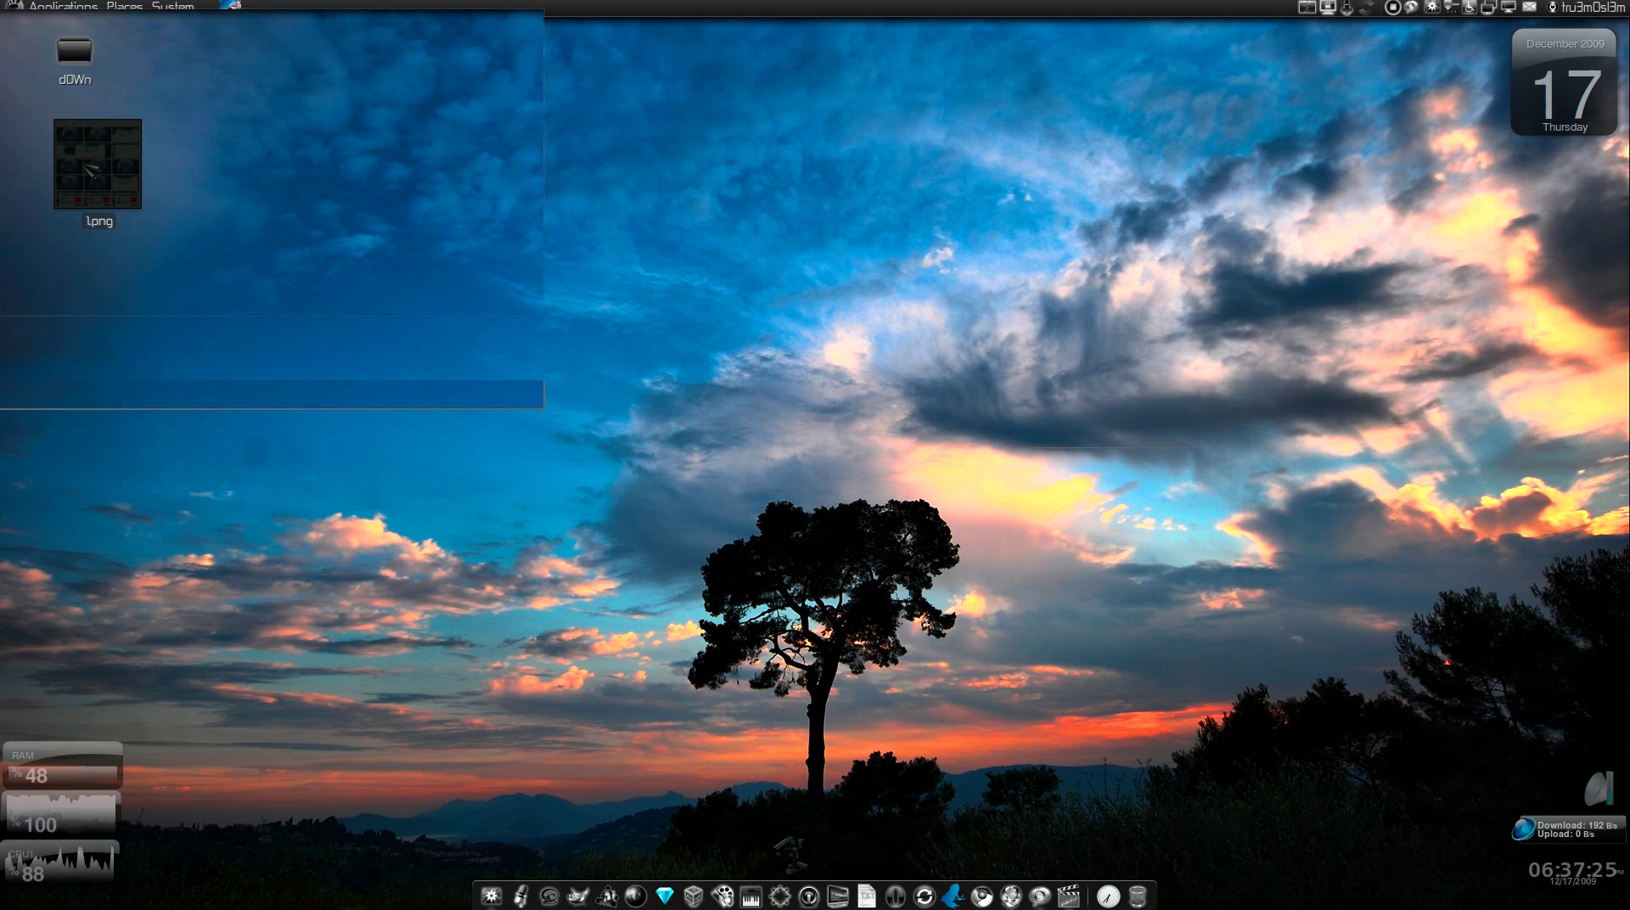
- View 1.png in full screen in the image viewer, examine its header and all frame rows, and close the viewer
{"action": "double_click", "coordinate": [95, 165]}
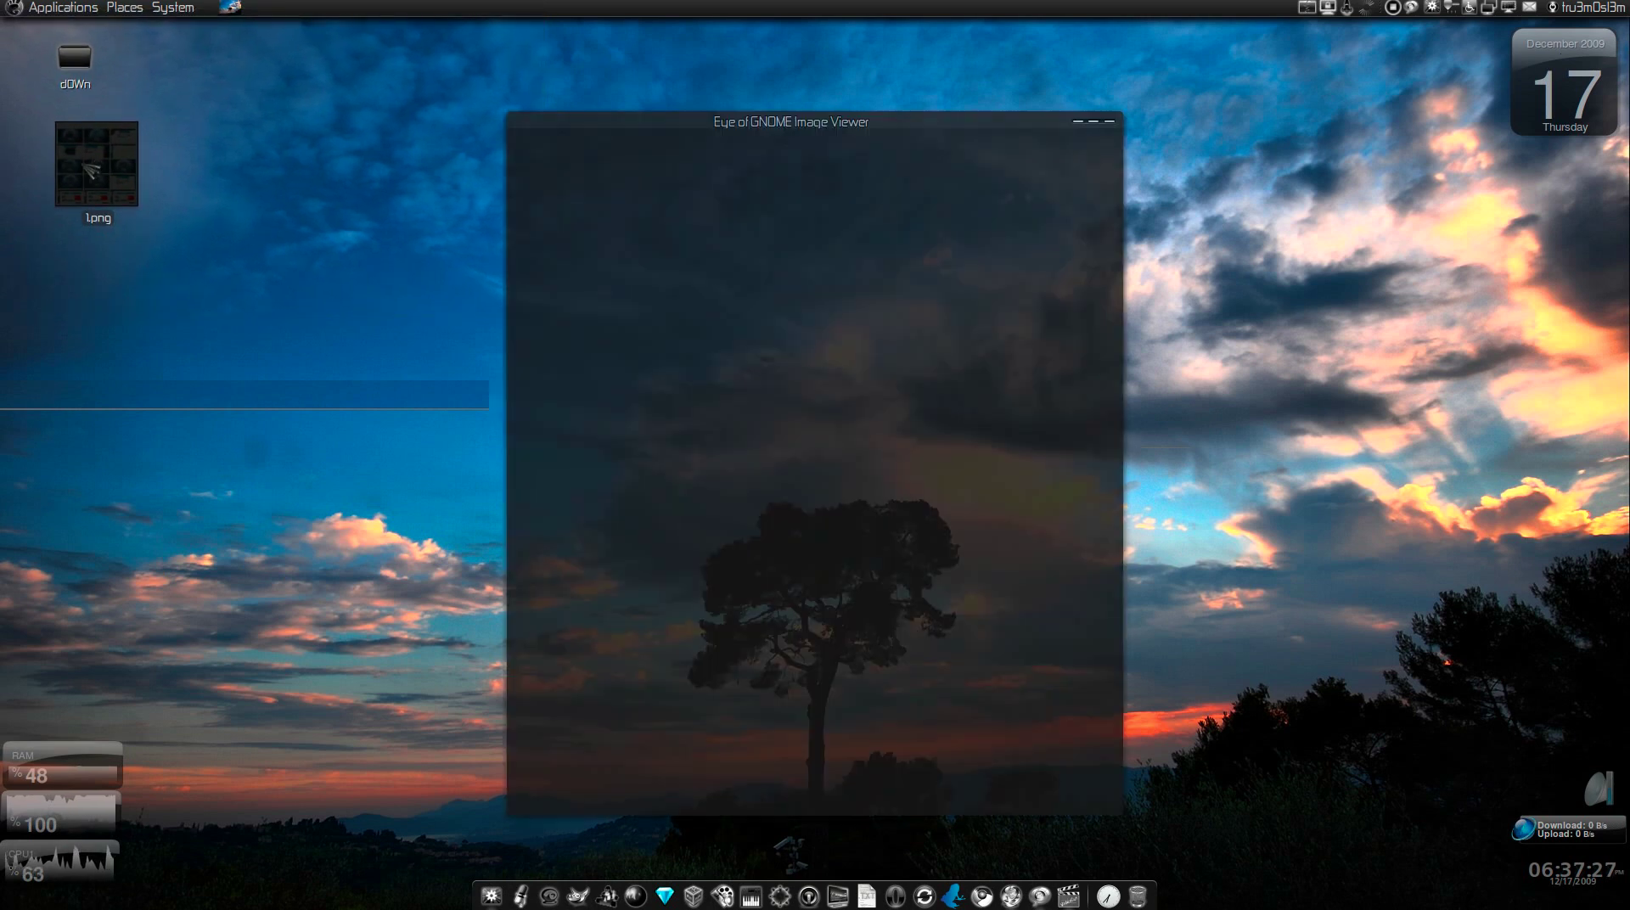
{"action": "key", "text": "F11"}
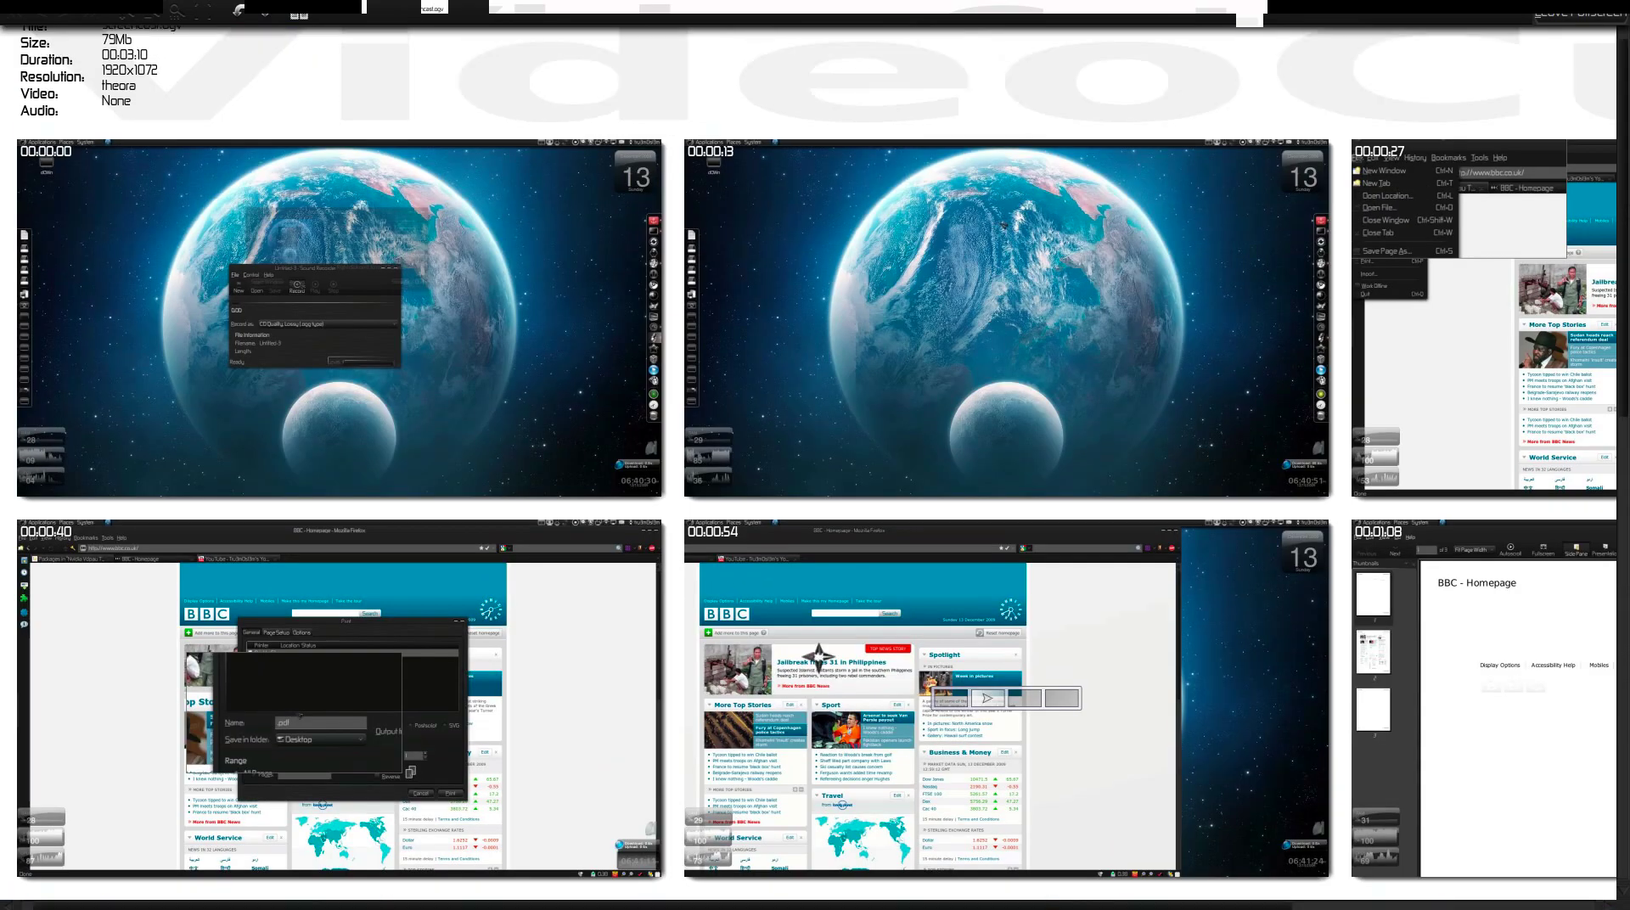
{"action": "left_click_drag", "start_coordinate": [1030, 284], "coordinate": [628, 288]}
{"action": "left_click_drag", "start_coordinate": [1010, 676], "coordinate": [637, 216]}
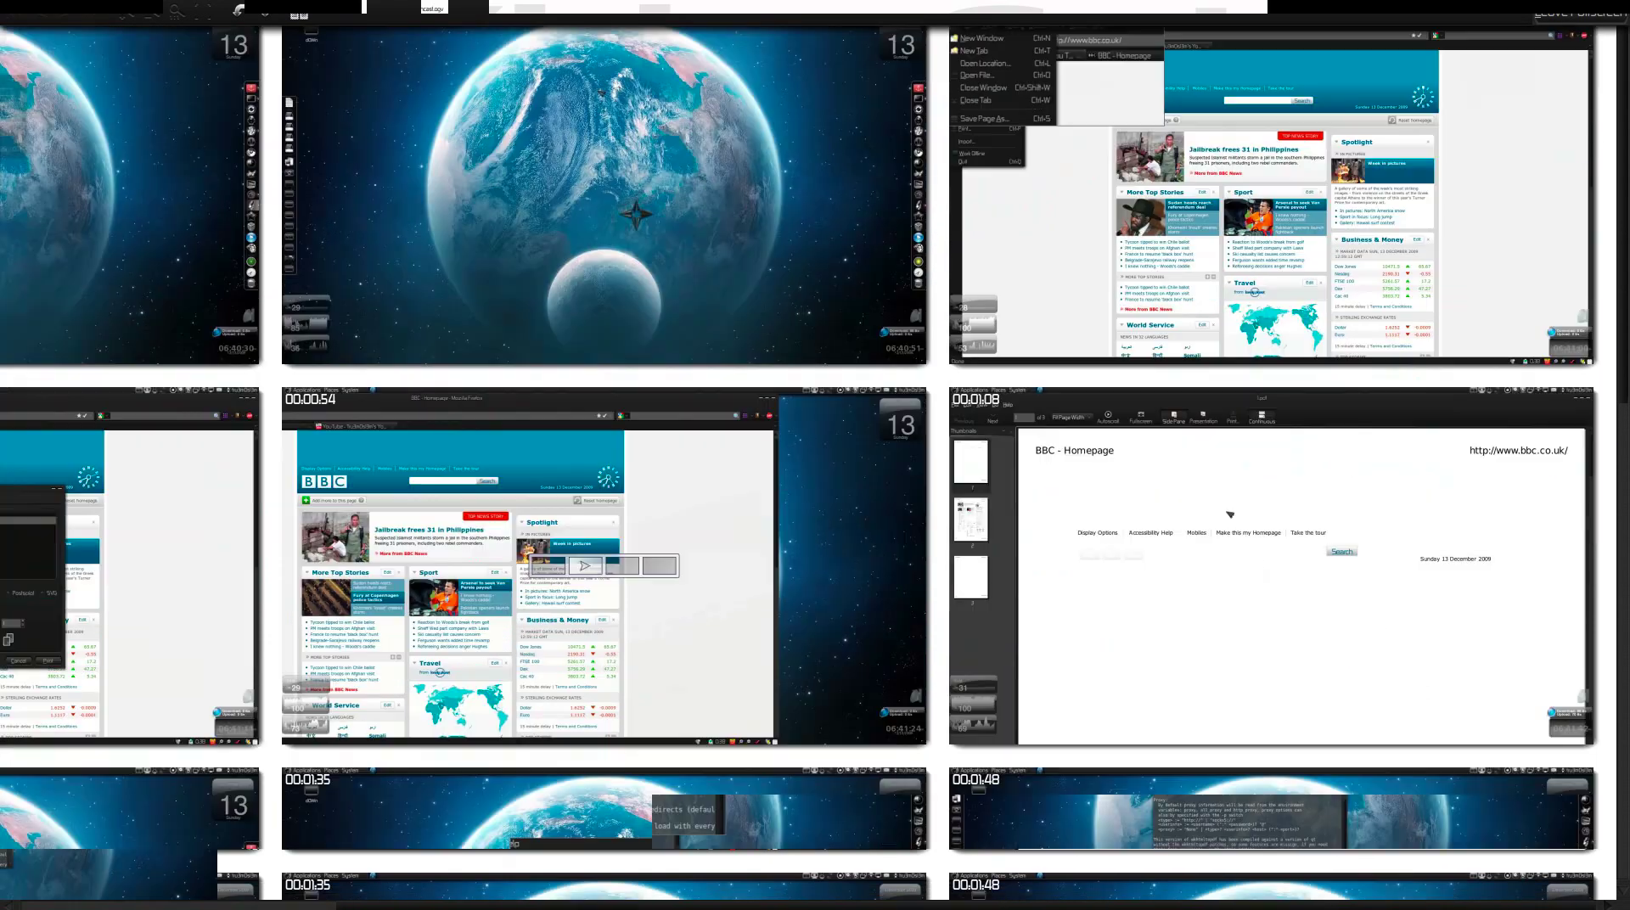
{"action": "left_click_drag", "start_coordinate": [1010, 676], "coordinate": [759, 408]}
{"action": "scroll", "coordinate": [757, 408], "scroll_direction": "down", "scroll_amount": 2}
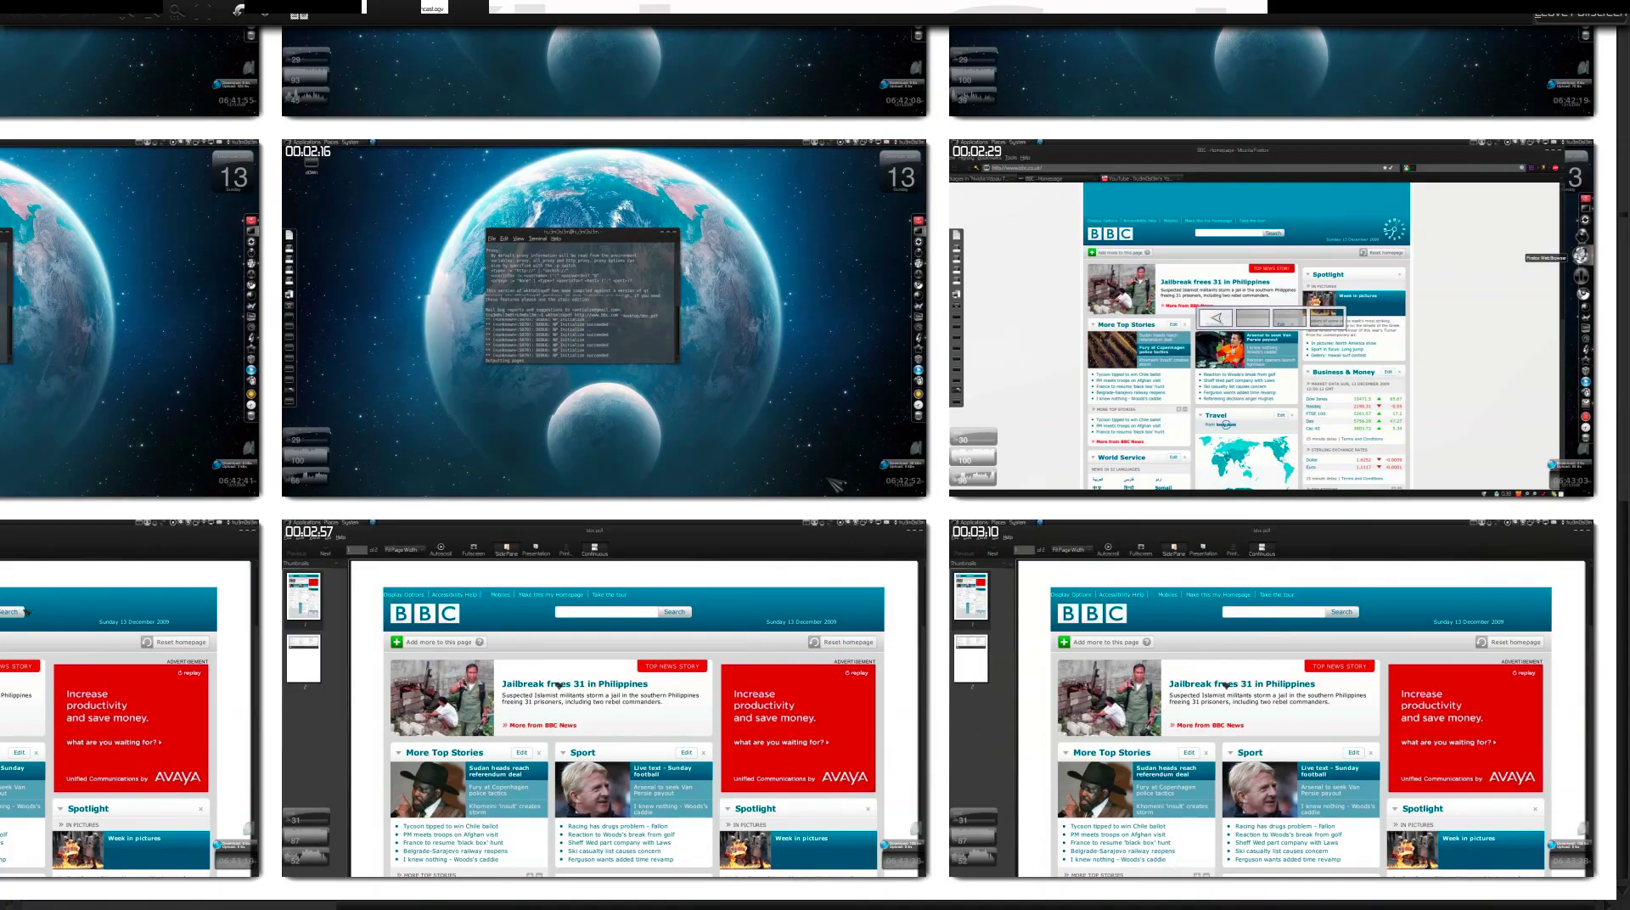
{"action": "left_click_drag", "start_coordinate": [510, 176], "coordinate": [939, 721]}
{"action": "left_click_drag", "start_coordinate": [951, 102], "coordinate": [964, 570]}
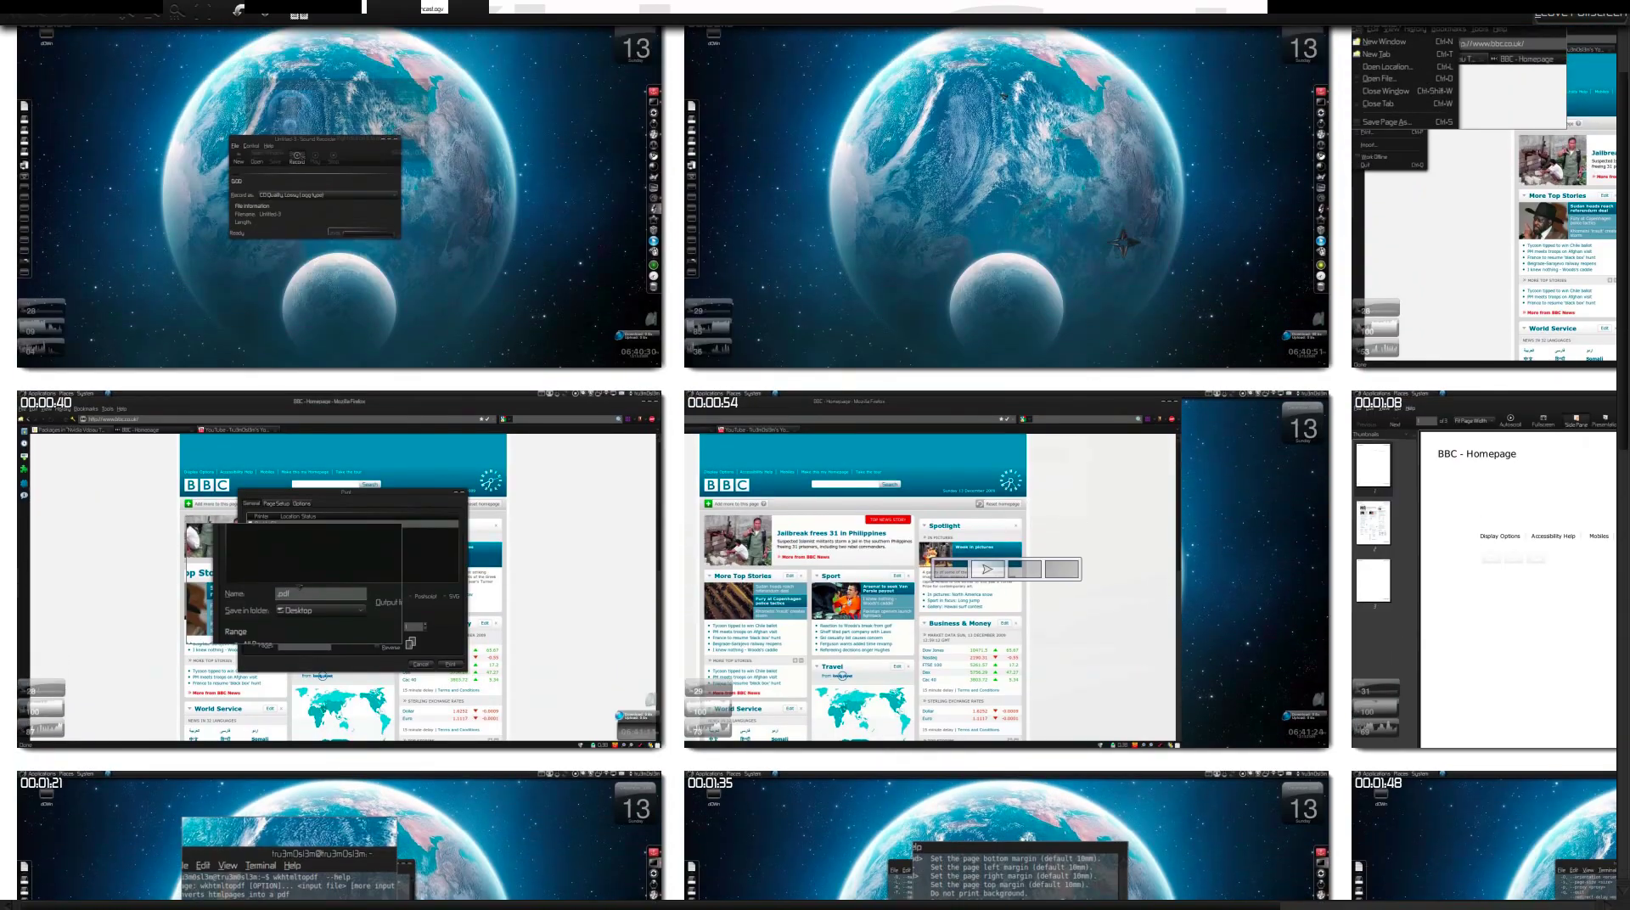
{"action": "left_click_drag", "start_coordinate": [1123, 242], "coordinate": [1099, 369]}
{"action": "mouse_move", "coordinate": [1443, 390]}
{"action": "left_mouse_down"}
{"action": "mouse_move", "coordinate": [1070, 390]}
{"action": "mouse_move", "coordinate": [1452, 372]}
{"action": "left_mouse_up"}
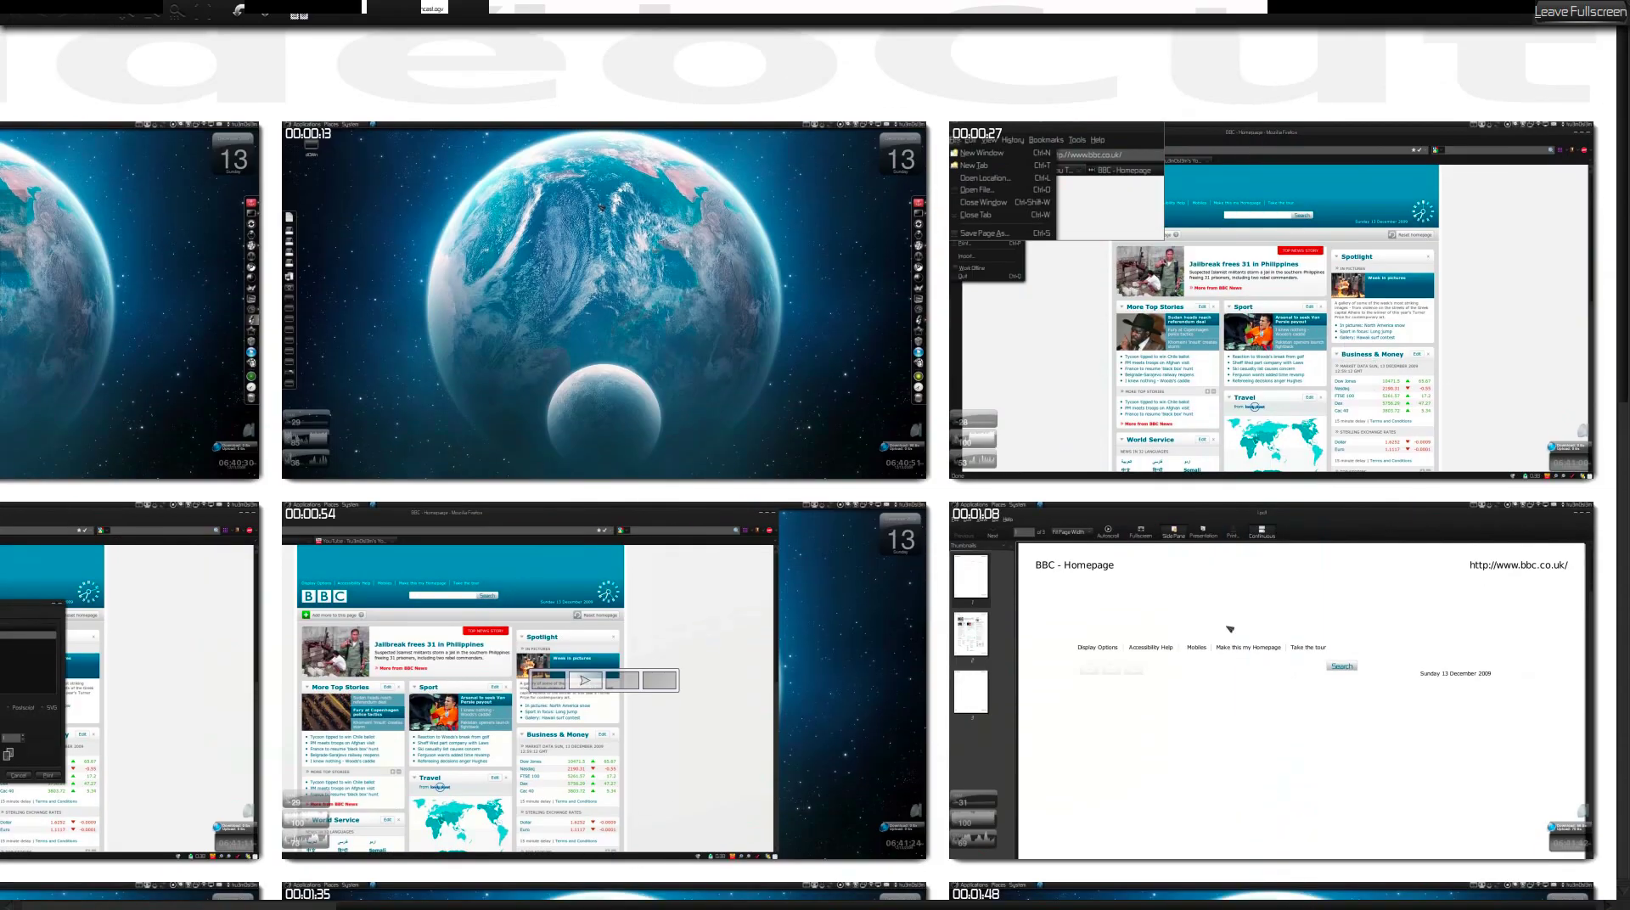
{"action": "left_click", "coordinate": [1581, 17]}
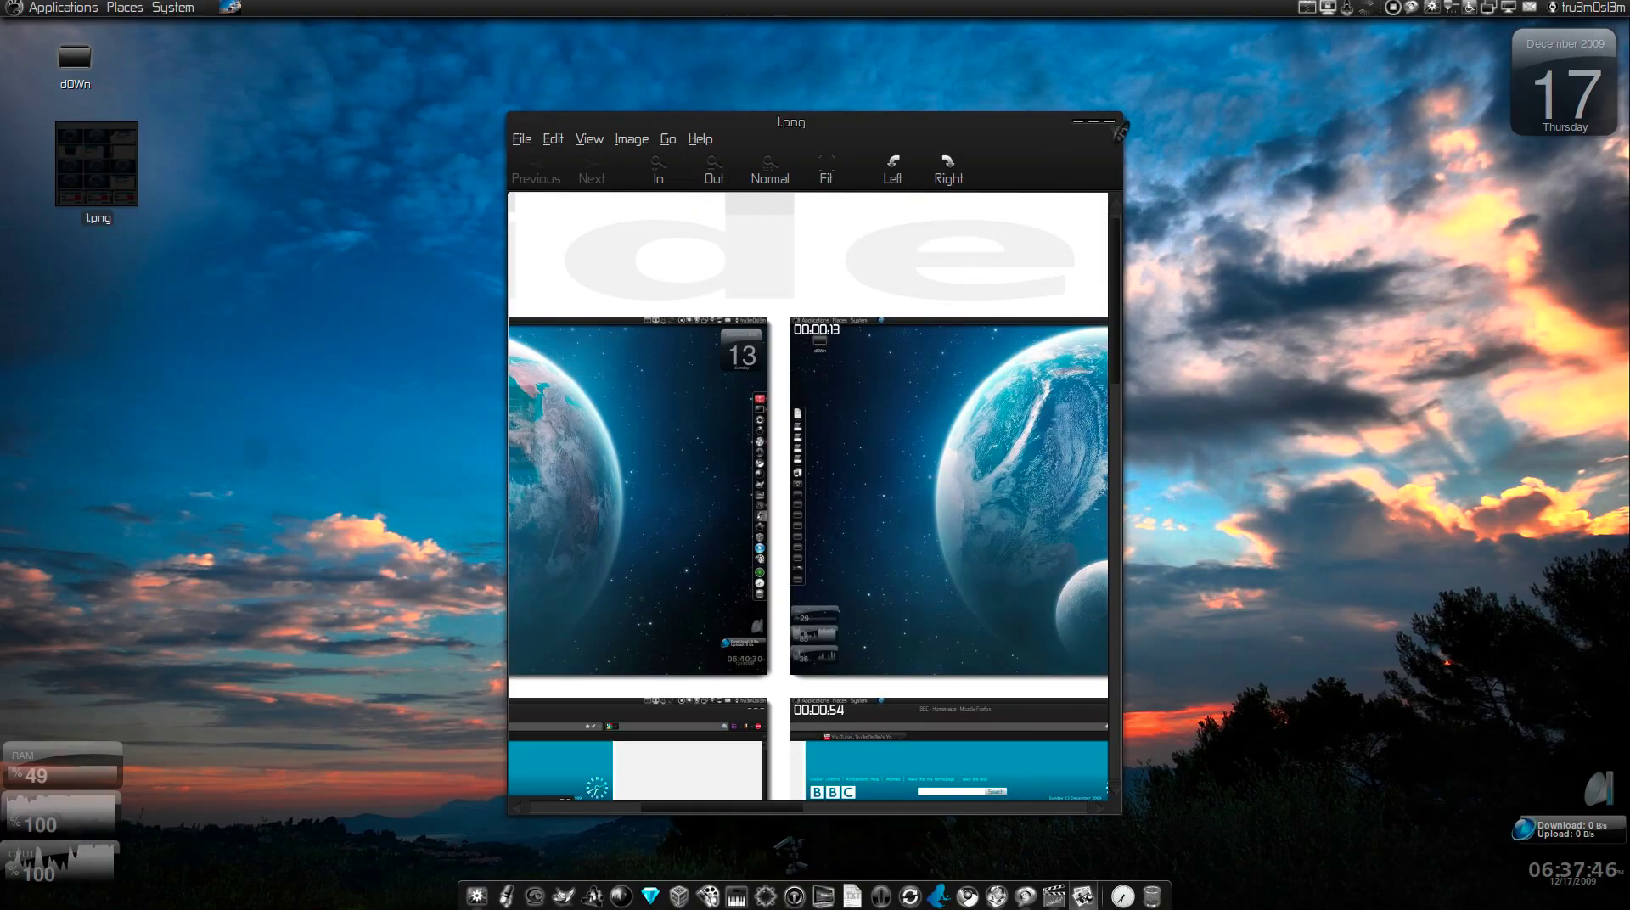
{"action": "left_click", "coordinate": [1123, 128]}
- Return to VideoCut and review the main configuration options for frame counts, spacing, scale, quality, image format and style, closing without applying changes
{"action": "left_click", "coordinate": [1057, 894]}
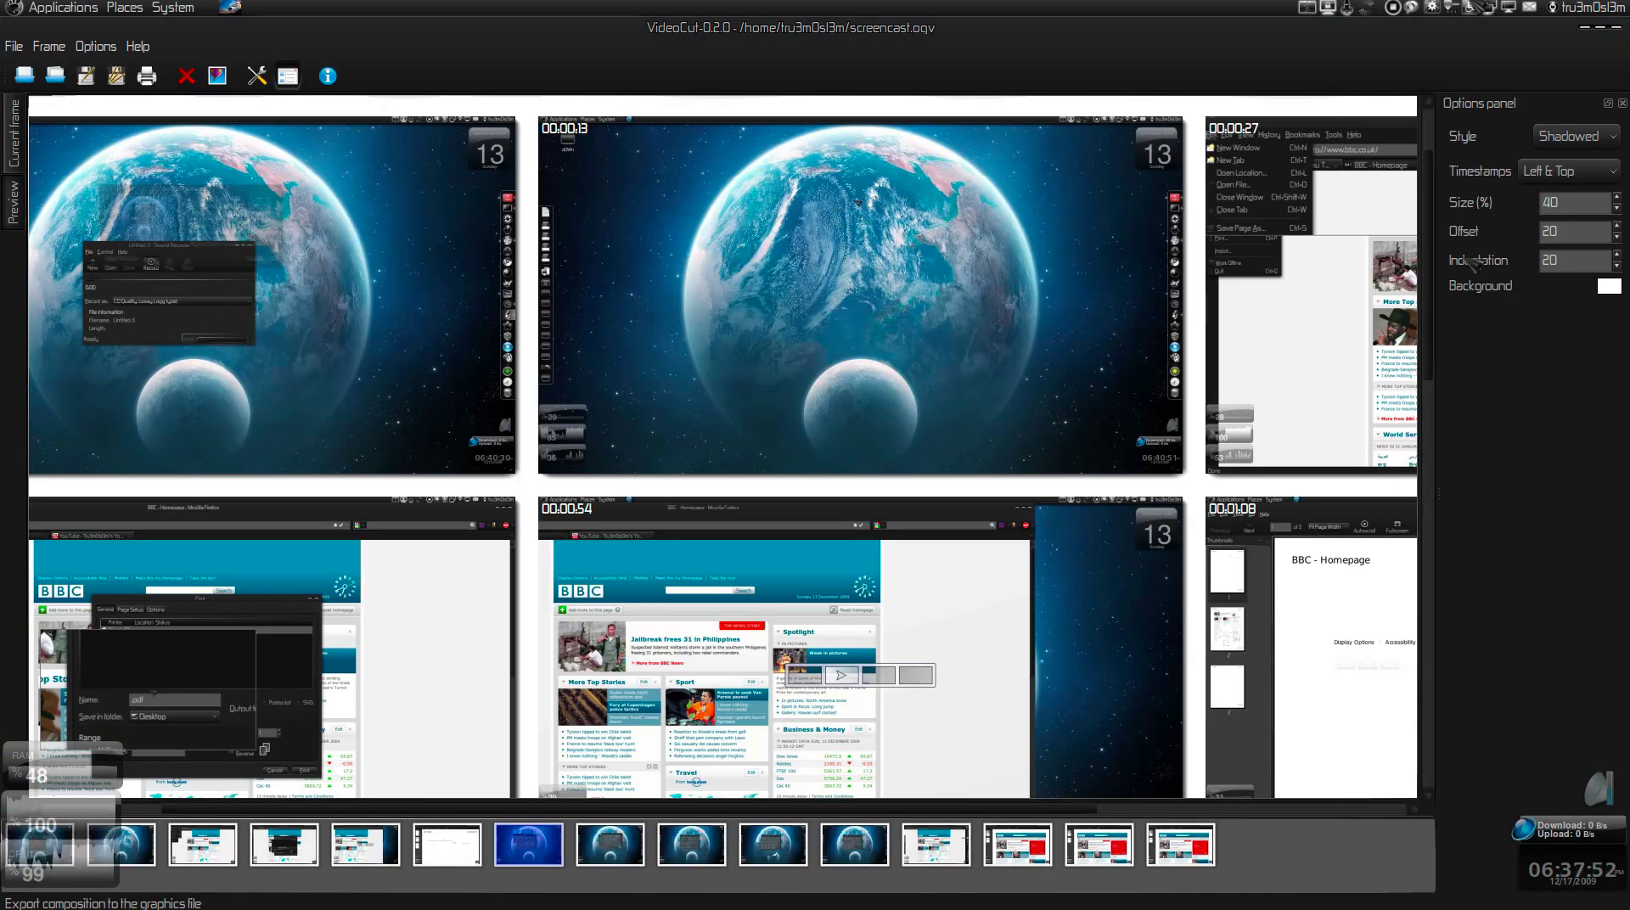
{"action": "left_click", "coordinate": [258, 77]}
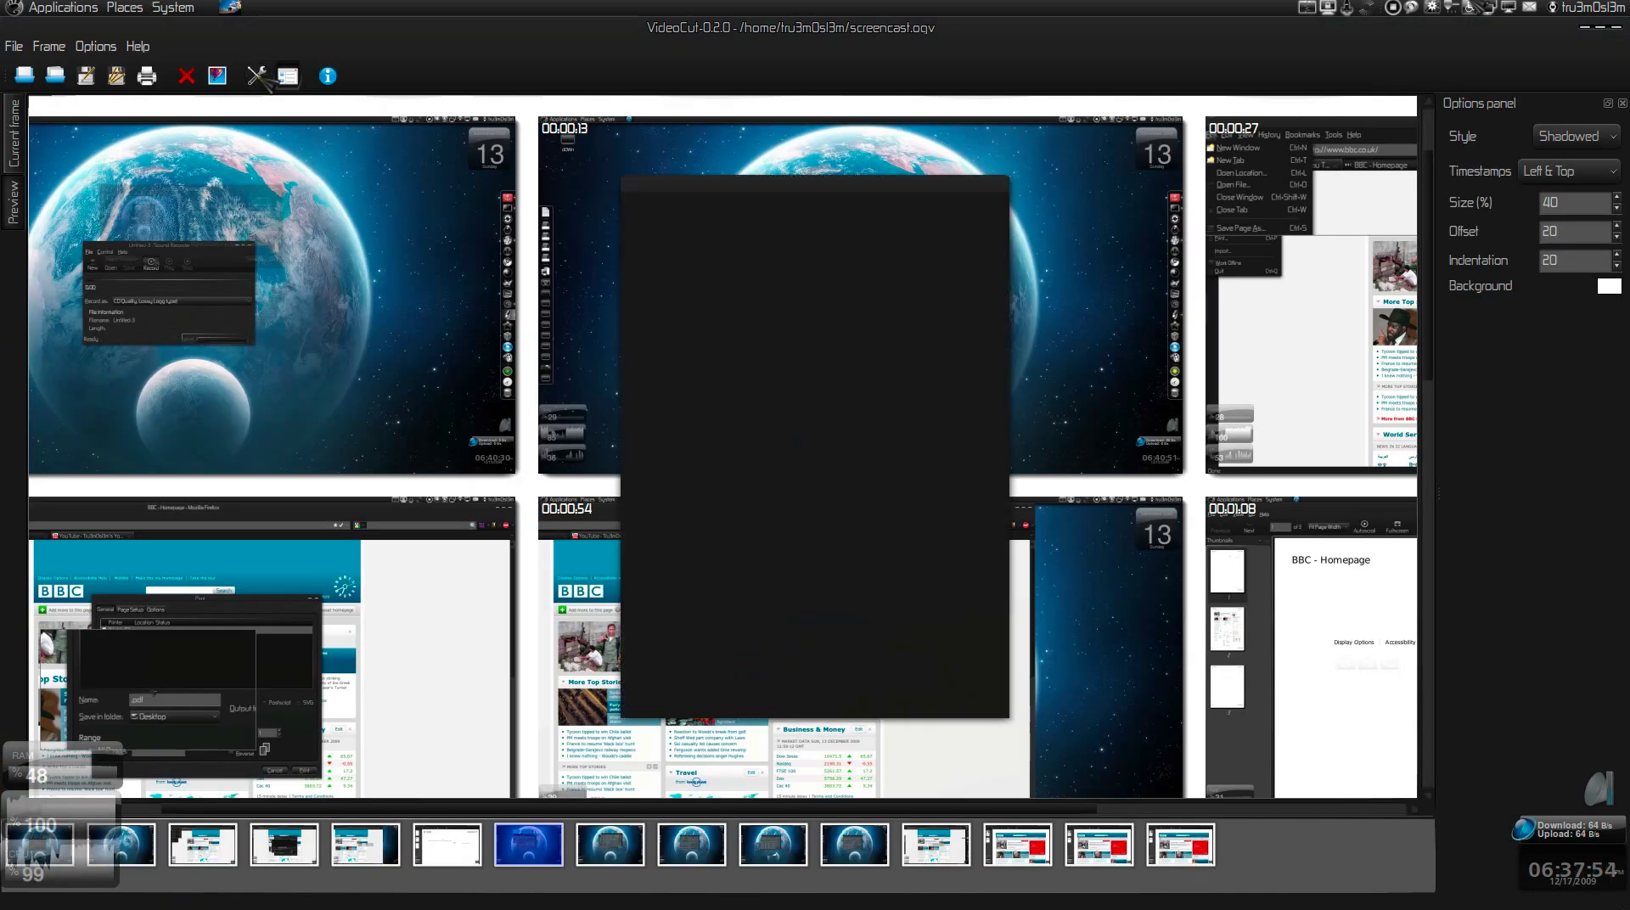
{"action": "scroll", "coordinate": [735, 321], "scroll_direction": "up", "scroll_amount": 3}
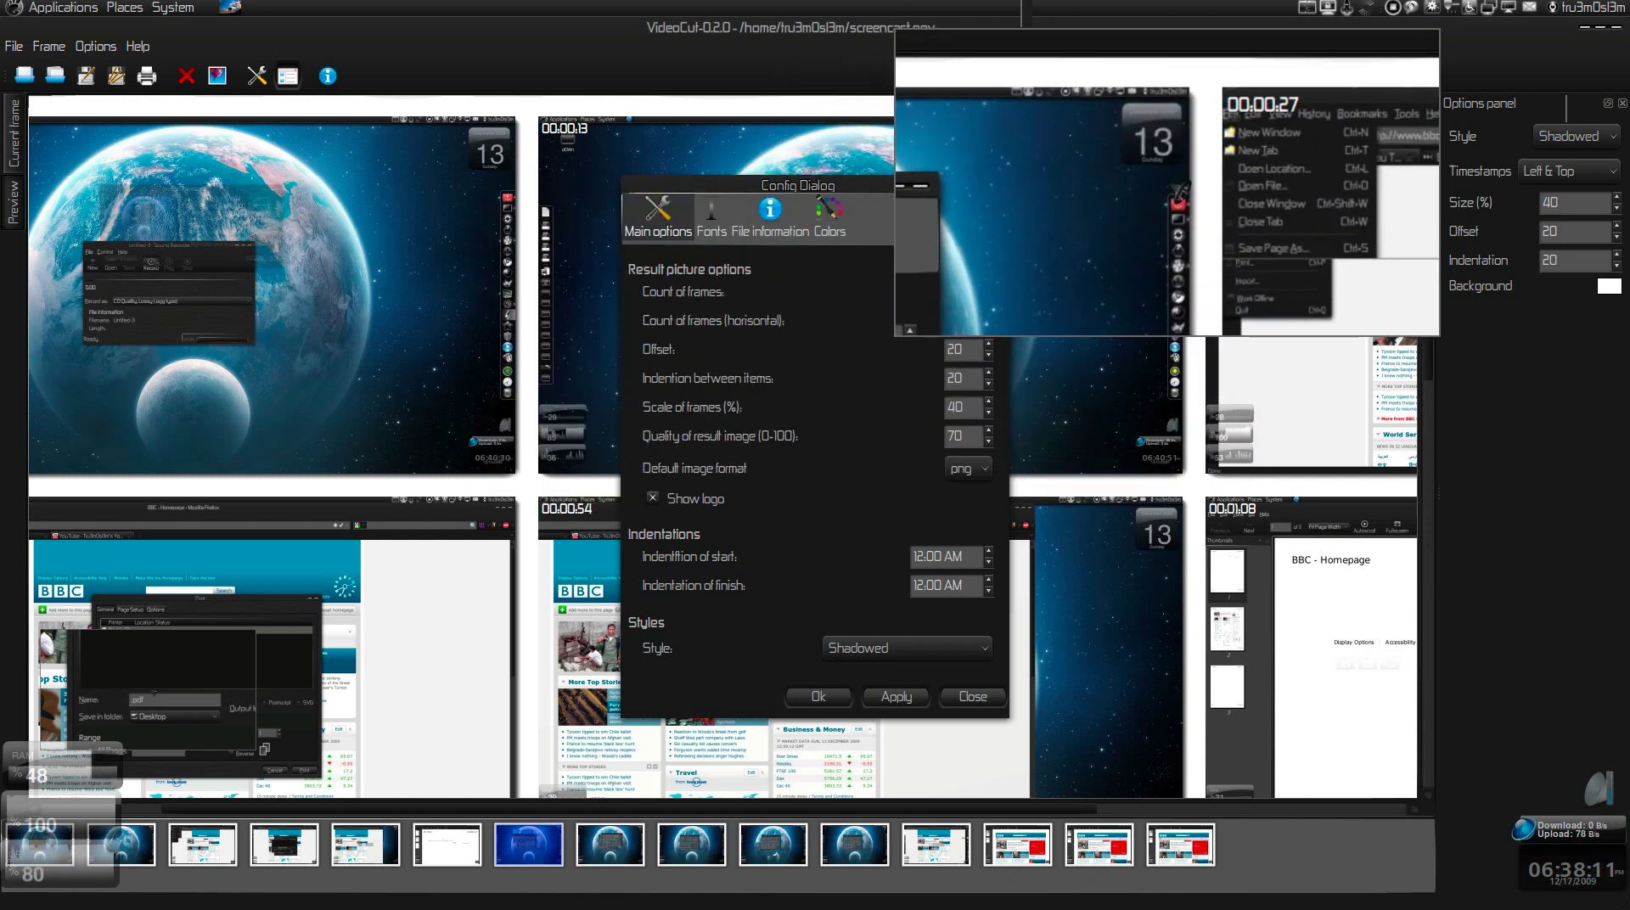
{"action": "scroll", "coordinate": [1198, 138], "scroll_direction": "up", "scroll_amount": 6}
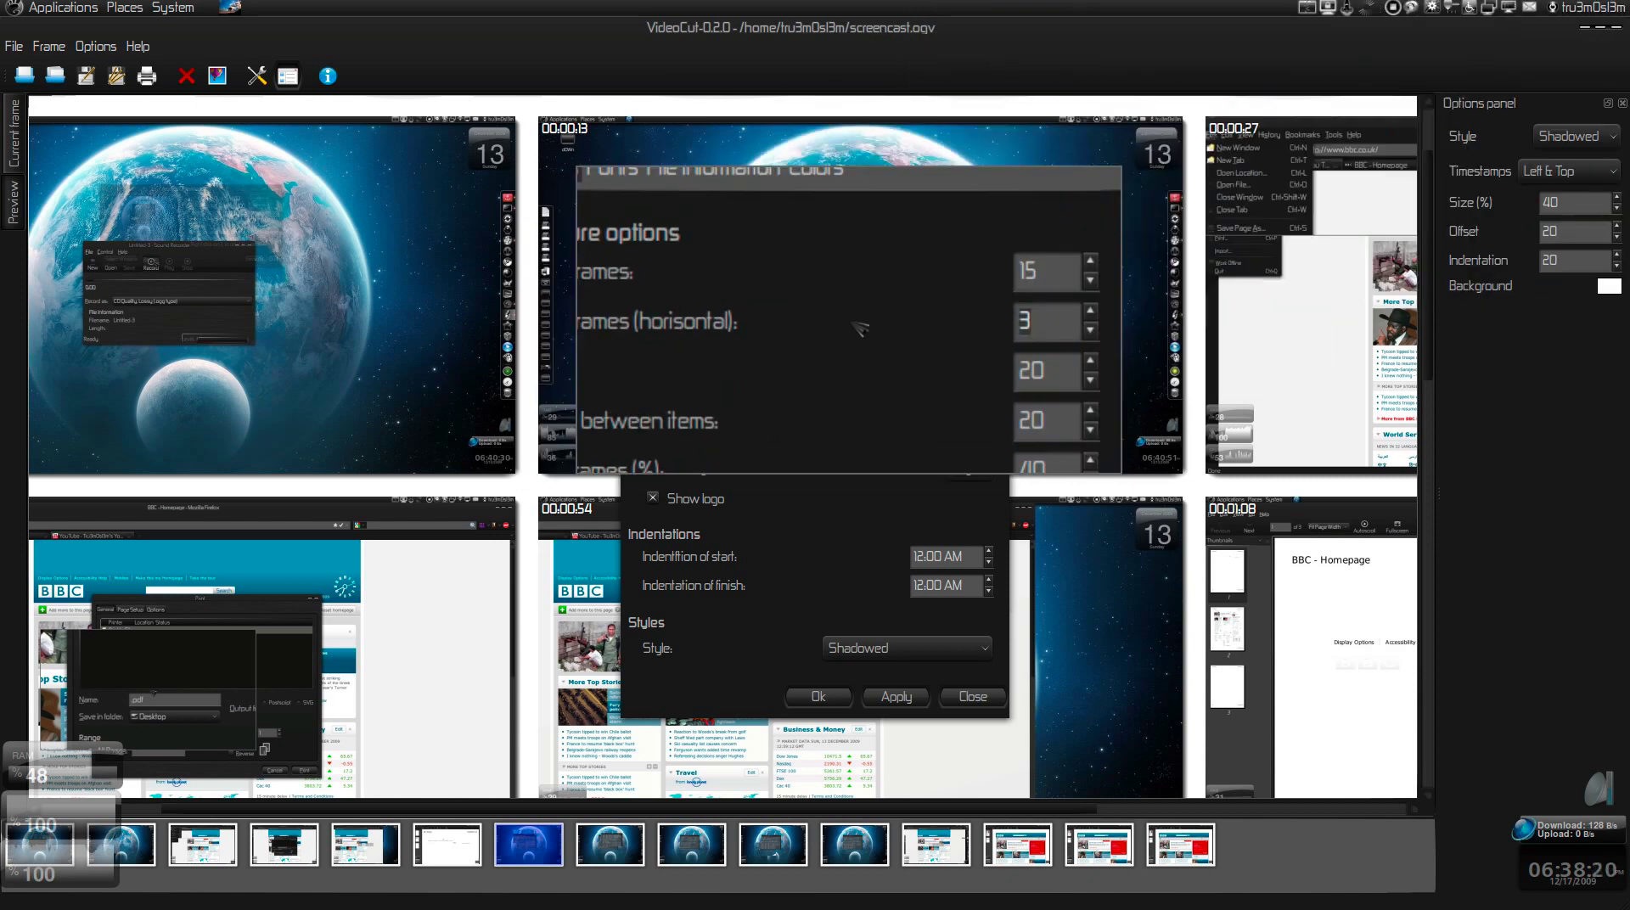
{"action": "scroll", "coordinate": [853, 322], "scroll_direction": "down", "scroll_amount": 3}
{"action": "scroll", "coordinate": [870, 387], "scroll_direction": "up", "scroll_amount": 2}
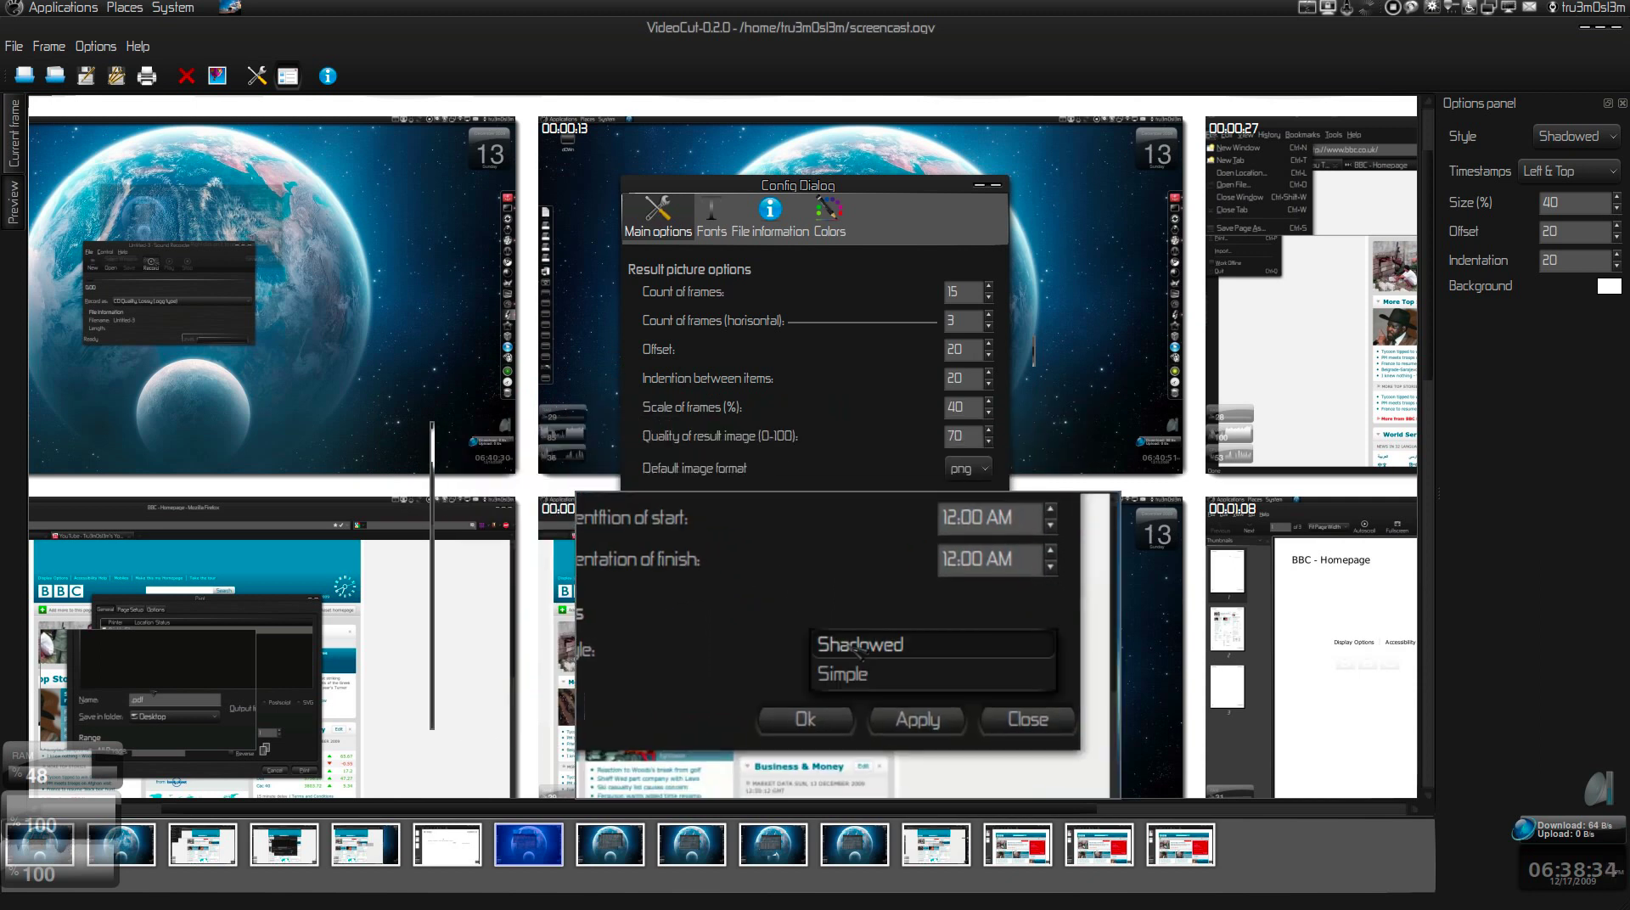
{"action": "left_click", "coordinate": [857, 647]}
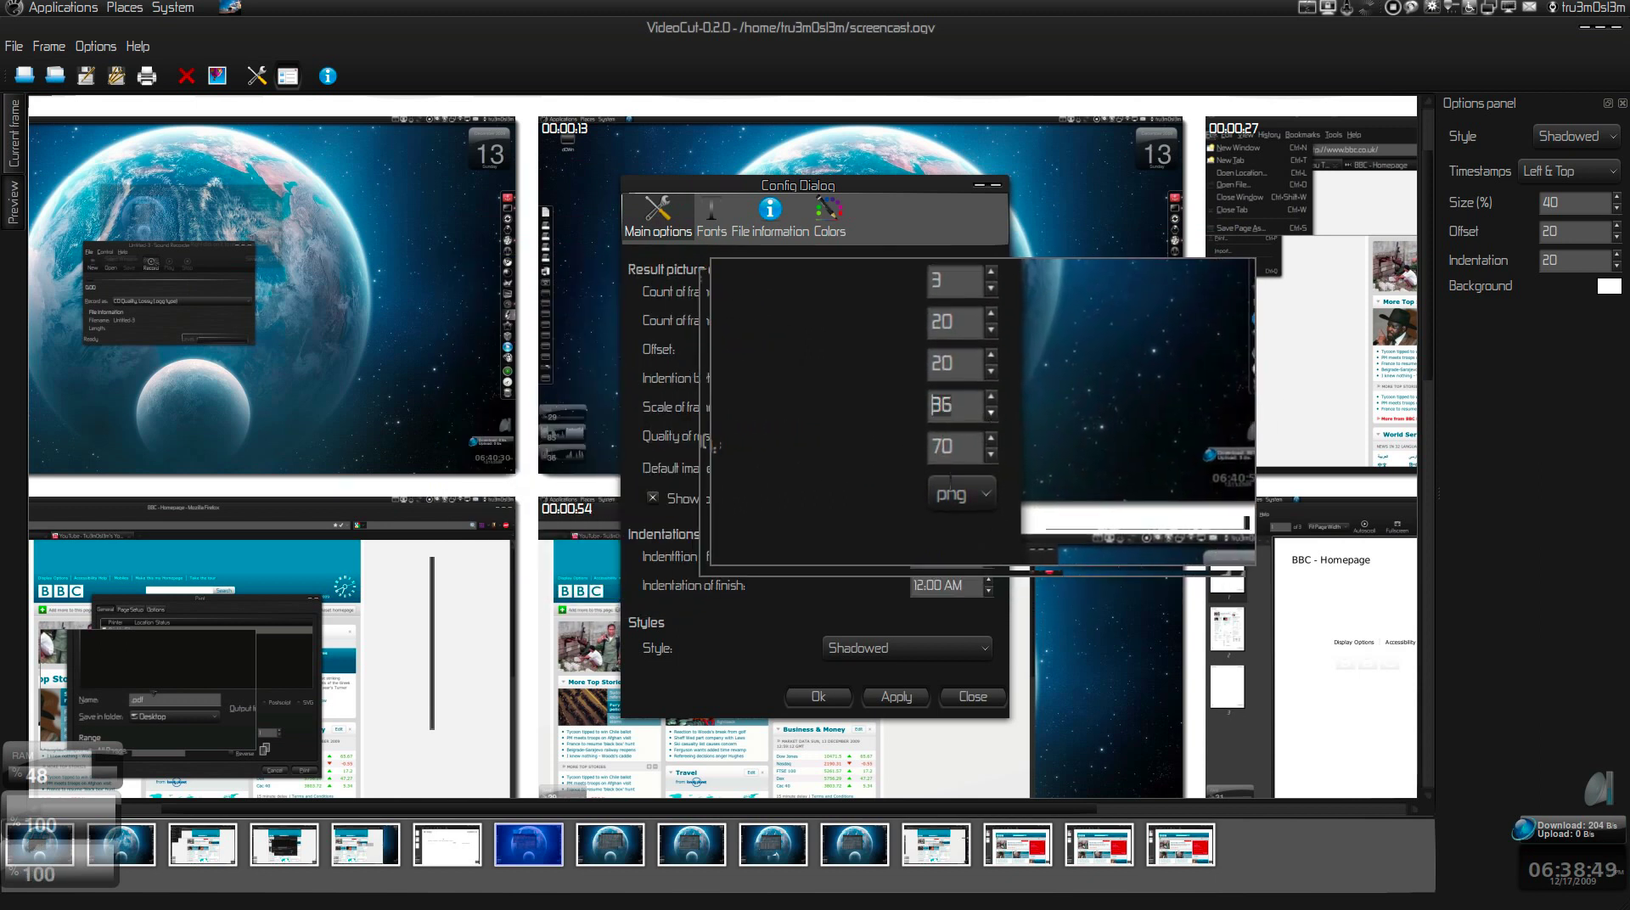
{"action": "left_click", "coordinate": [966, 691]}
{"action": "key", "text": "super+m"}
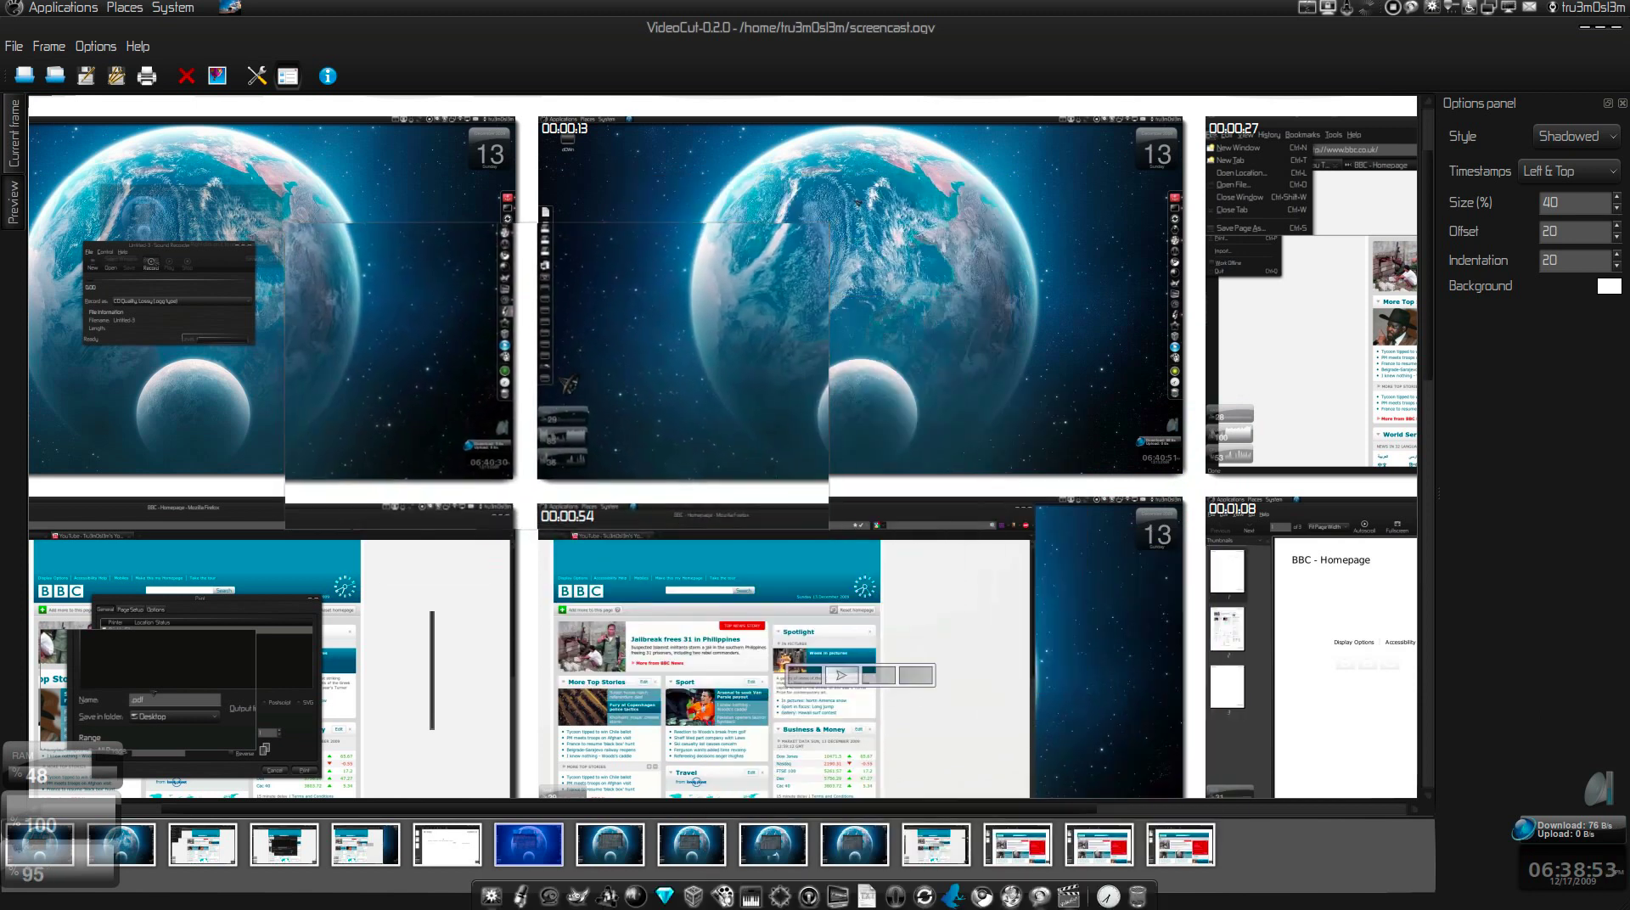
{"action": "key", "text": "super+m"}
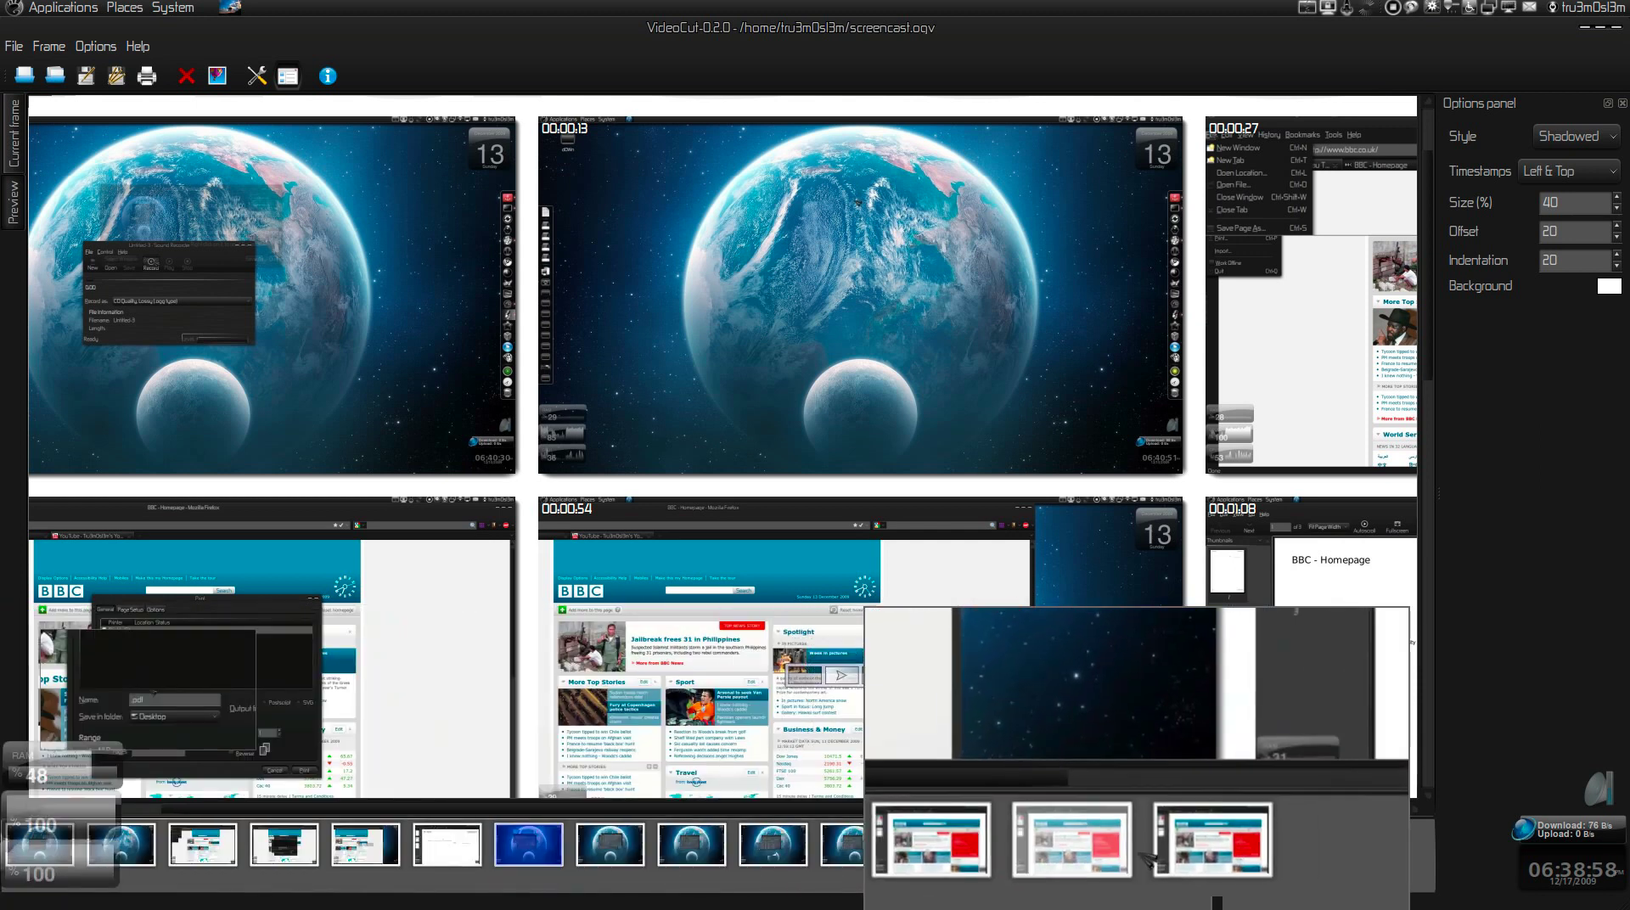
{"action": "right_click", "coordinate": [548, 848]}
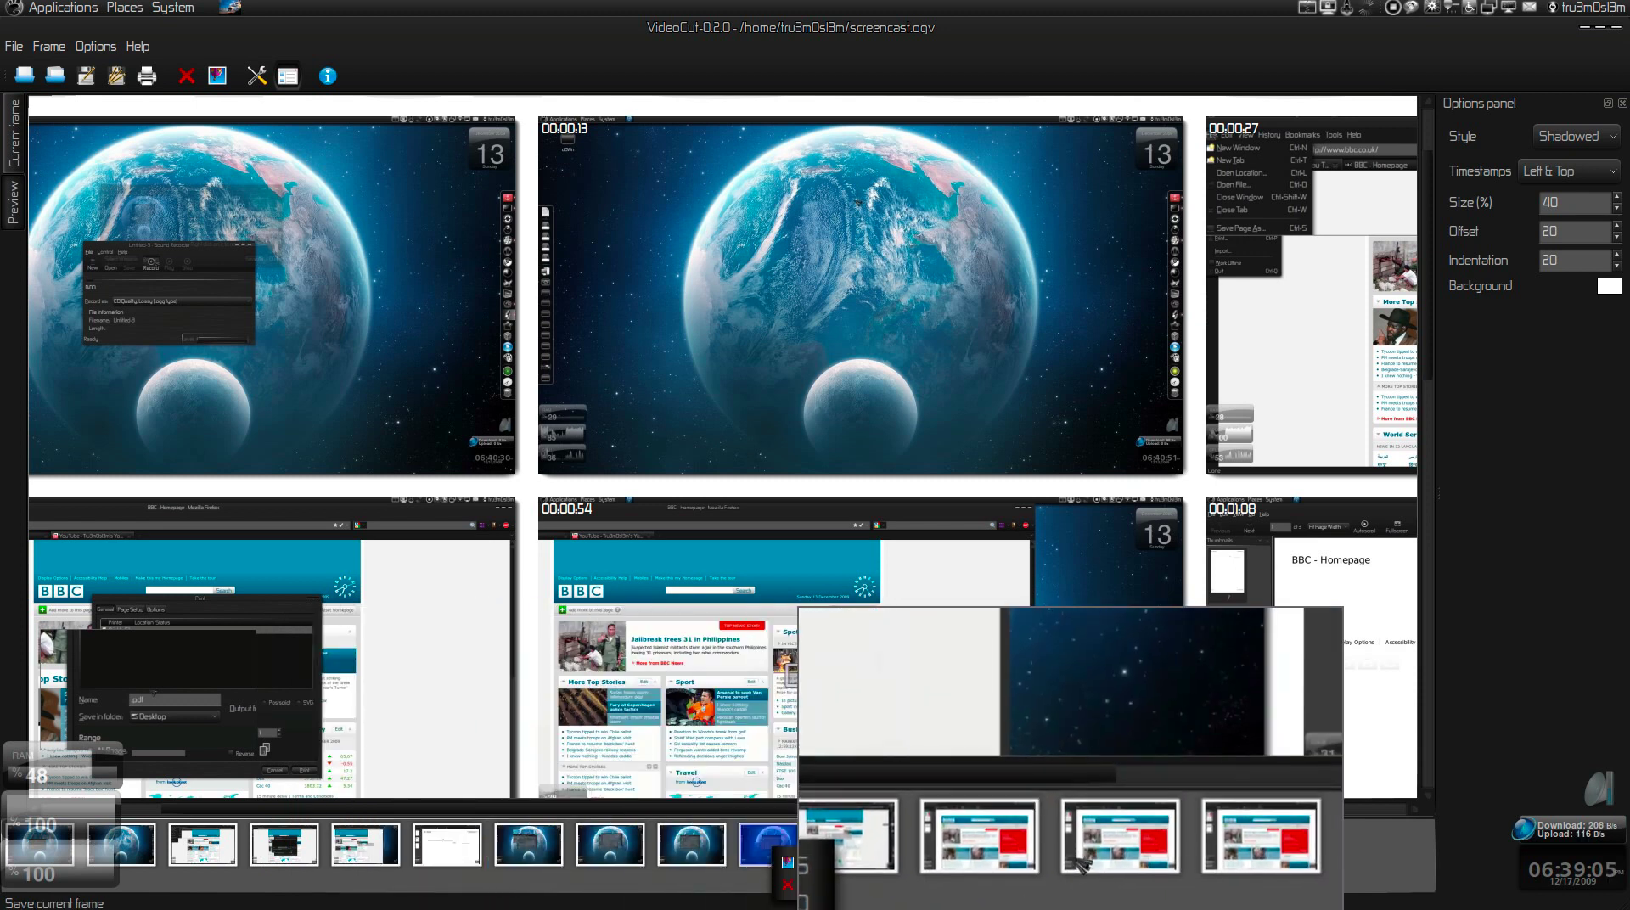
{"action": "left_click", "coordinate": [1038, 850]}
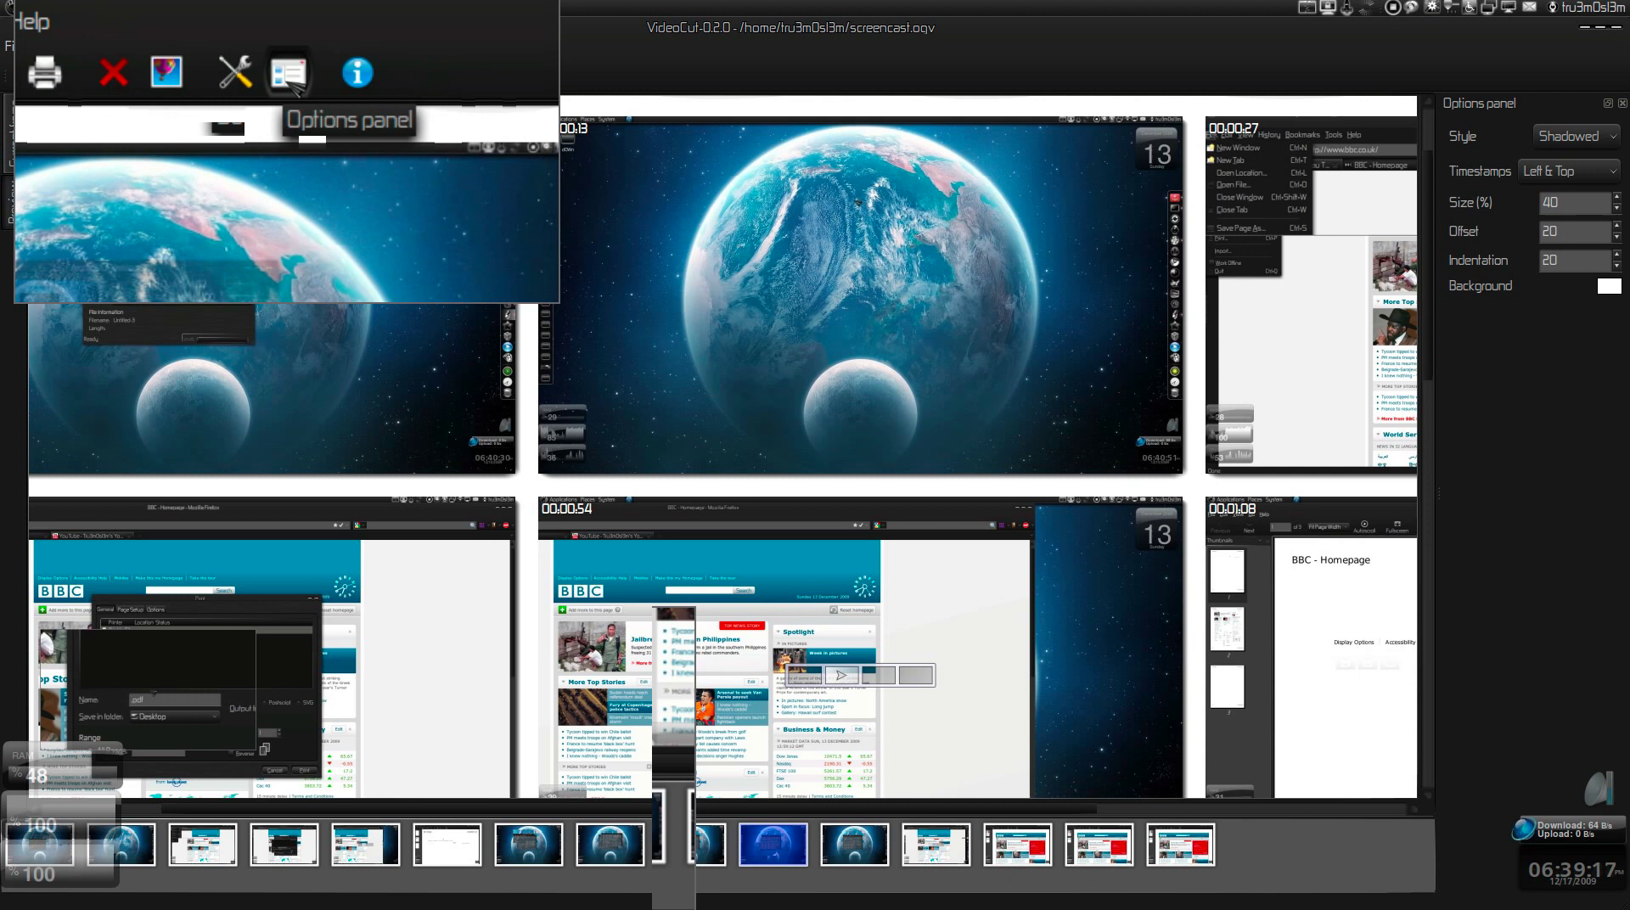
- Save the seventh frame of the thumbnail strip to the Desktop as the image file shot.png
{"action": "right_click", "coordinate": [535, 839]}
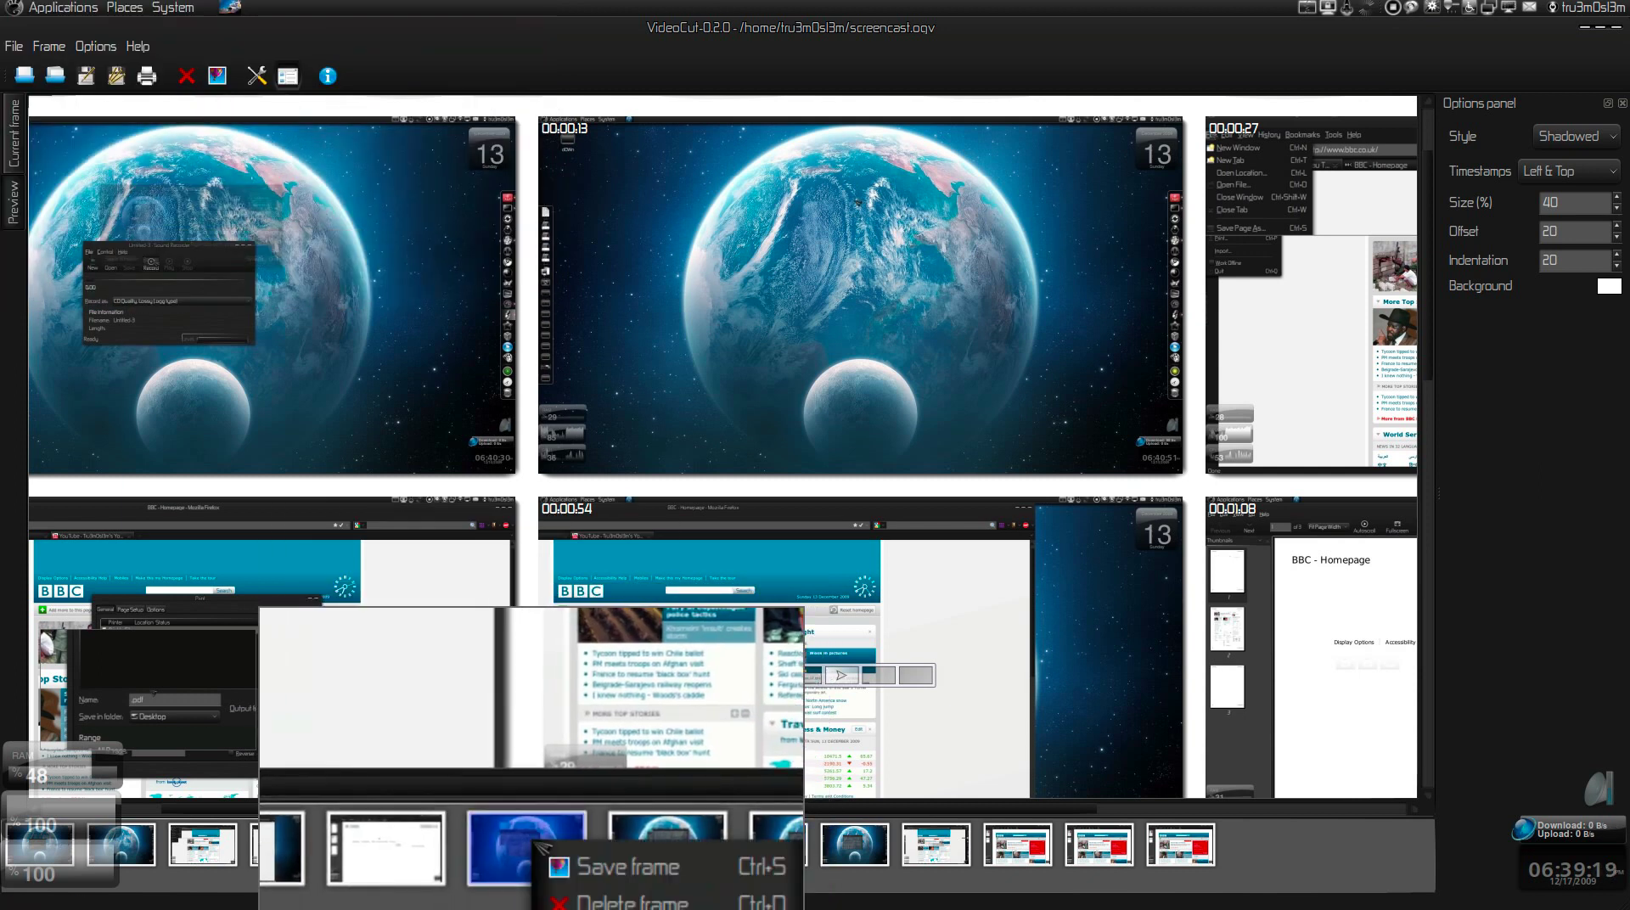
{"action": "left_click", "coordinate": [587, 852]}
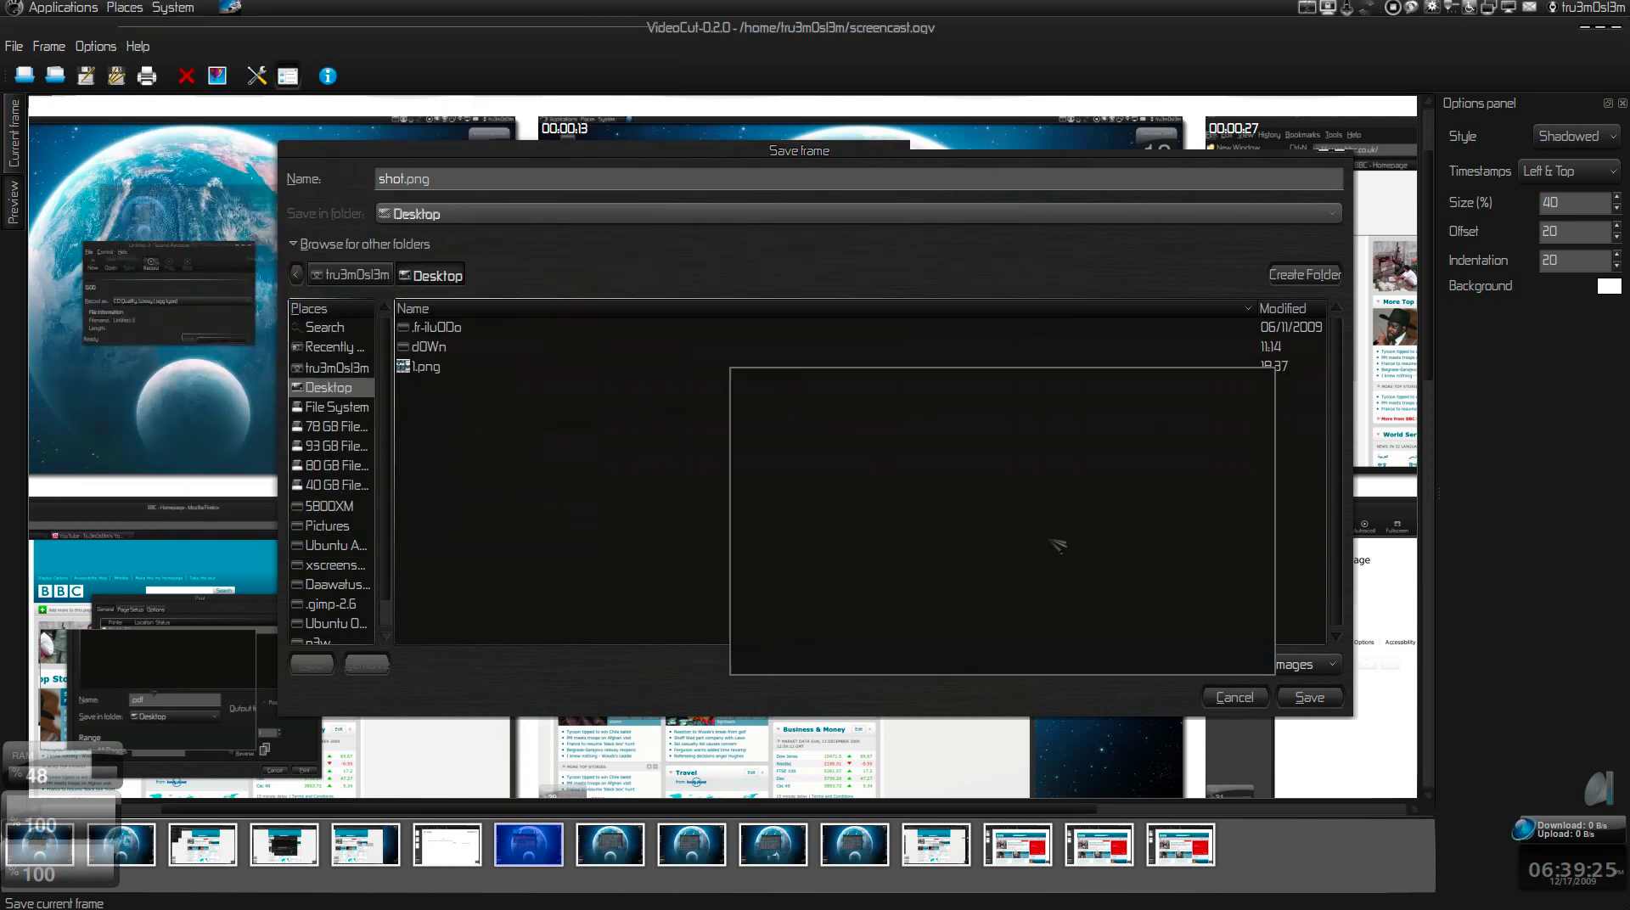
{"action": "left_click", "coordinate": [1315, 695]}
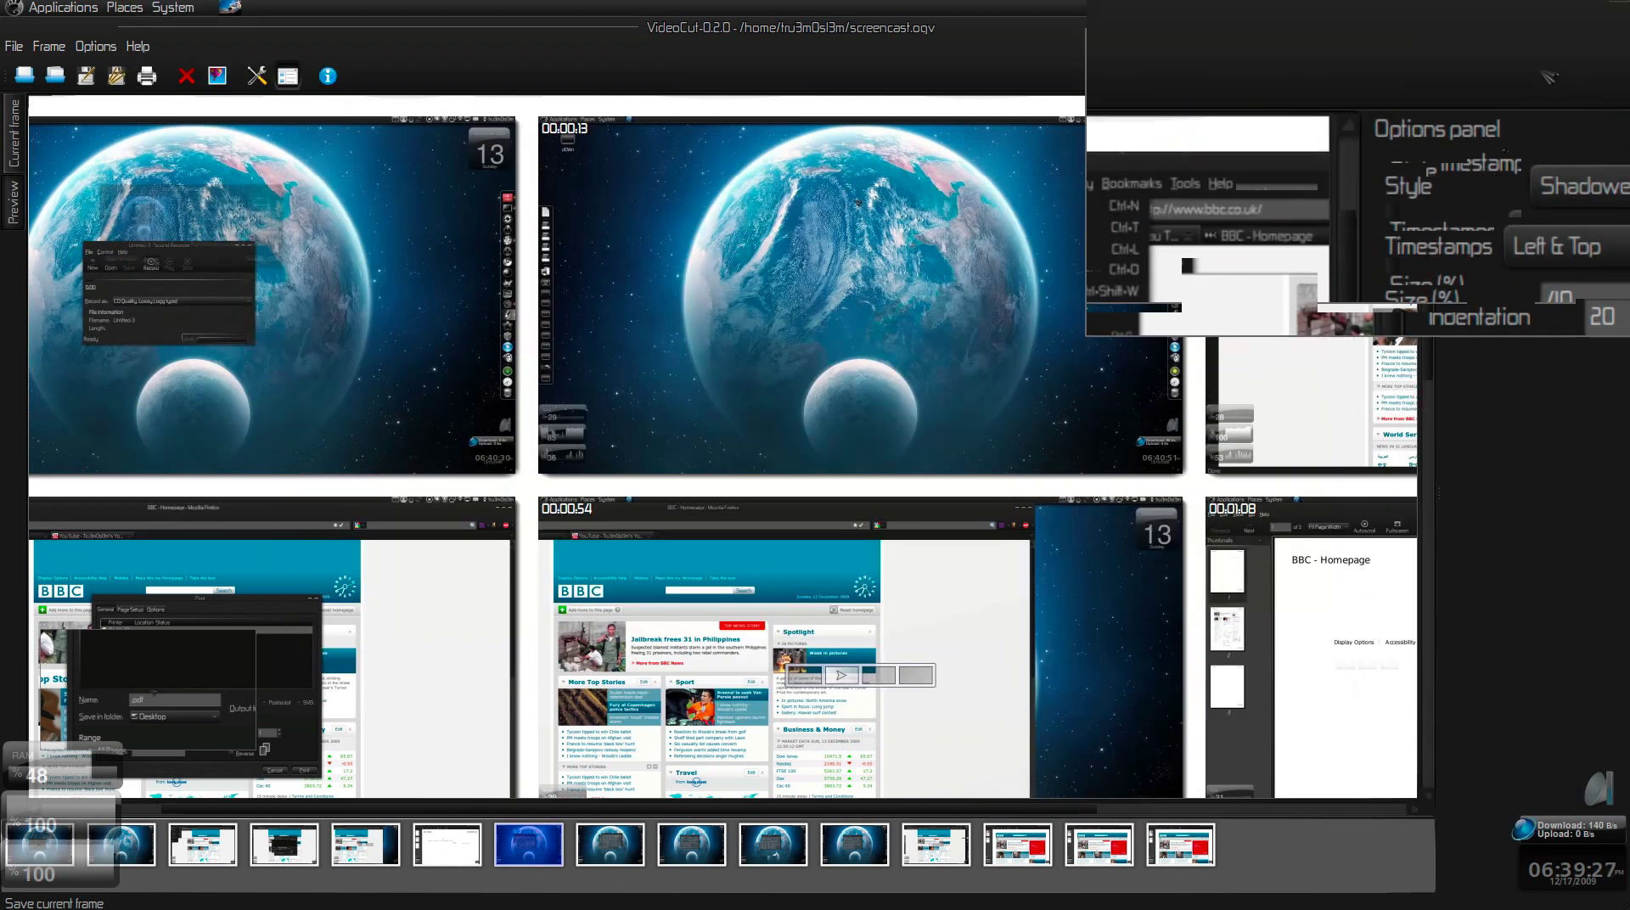
- Switch to the desktop, check the image type and pixel dimensions of shot.png in its properties, and close them
{"action": "left_click", "coordinate": [1595, 32]}
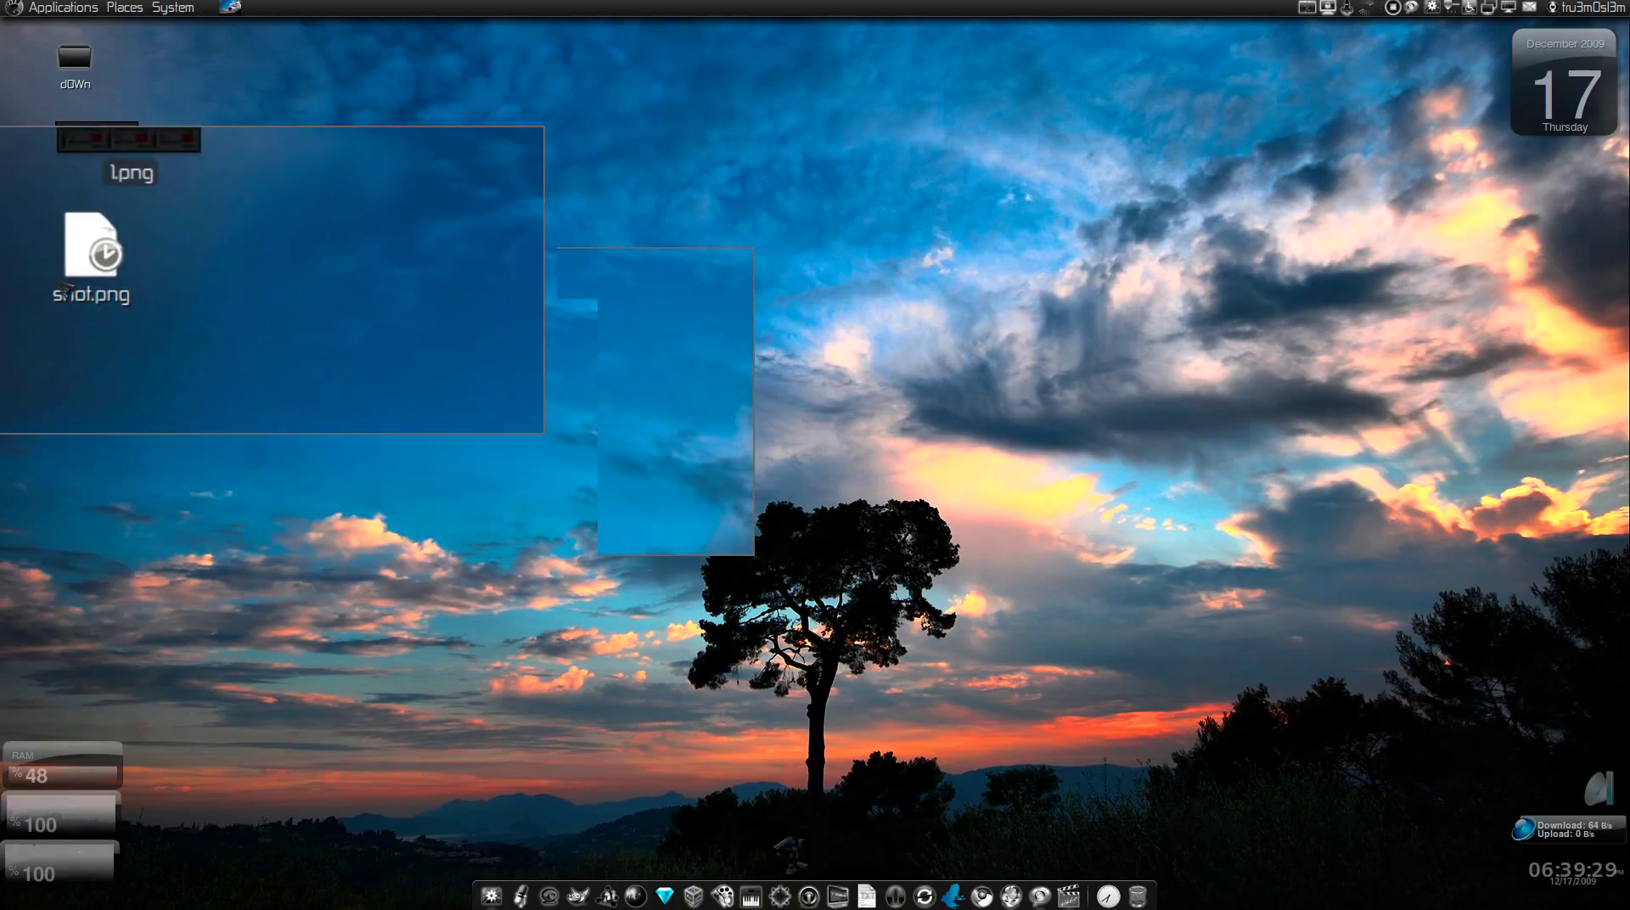
{"action": "right_click", "coordinate": [75, 265]}
{"action": "left_click", "coordinate": [174, 732]}
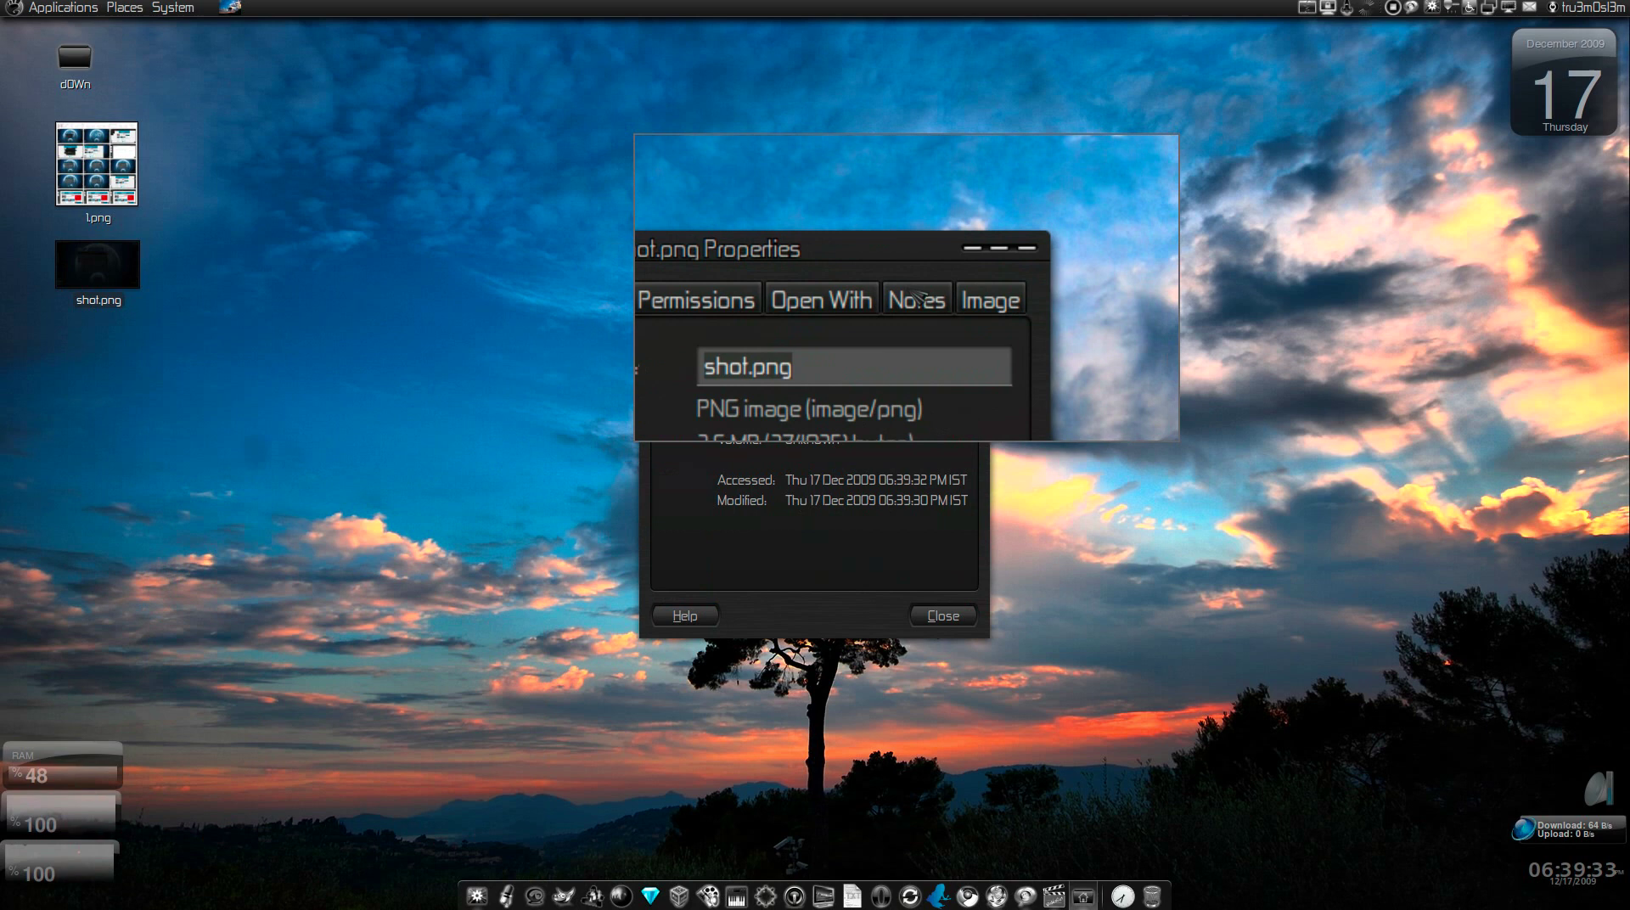
{"action": "left_click", "coordinate": [875, 297]}
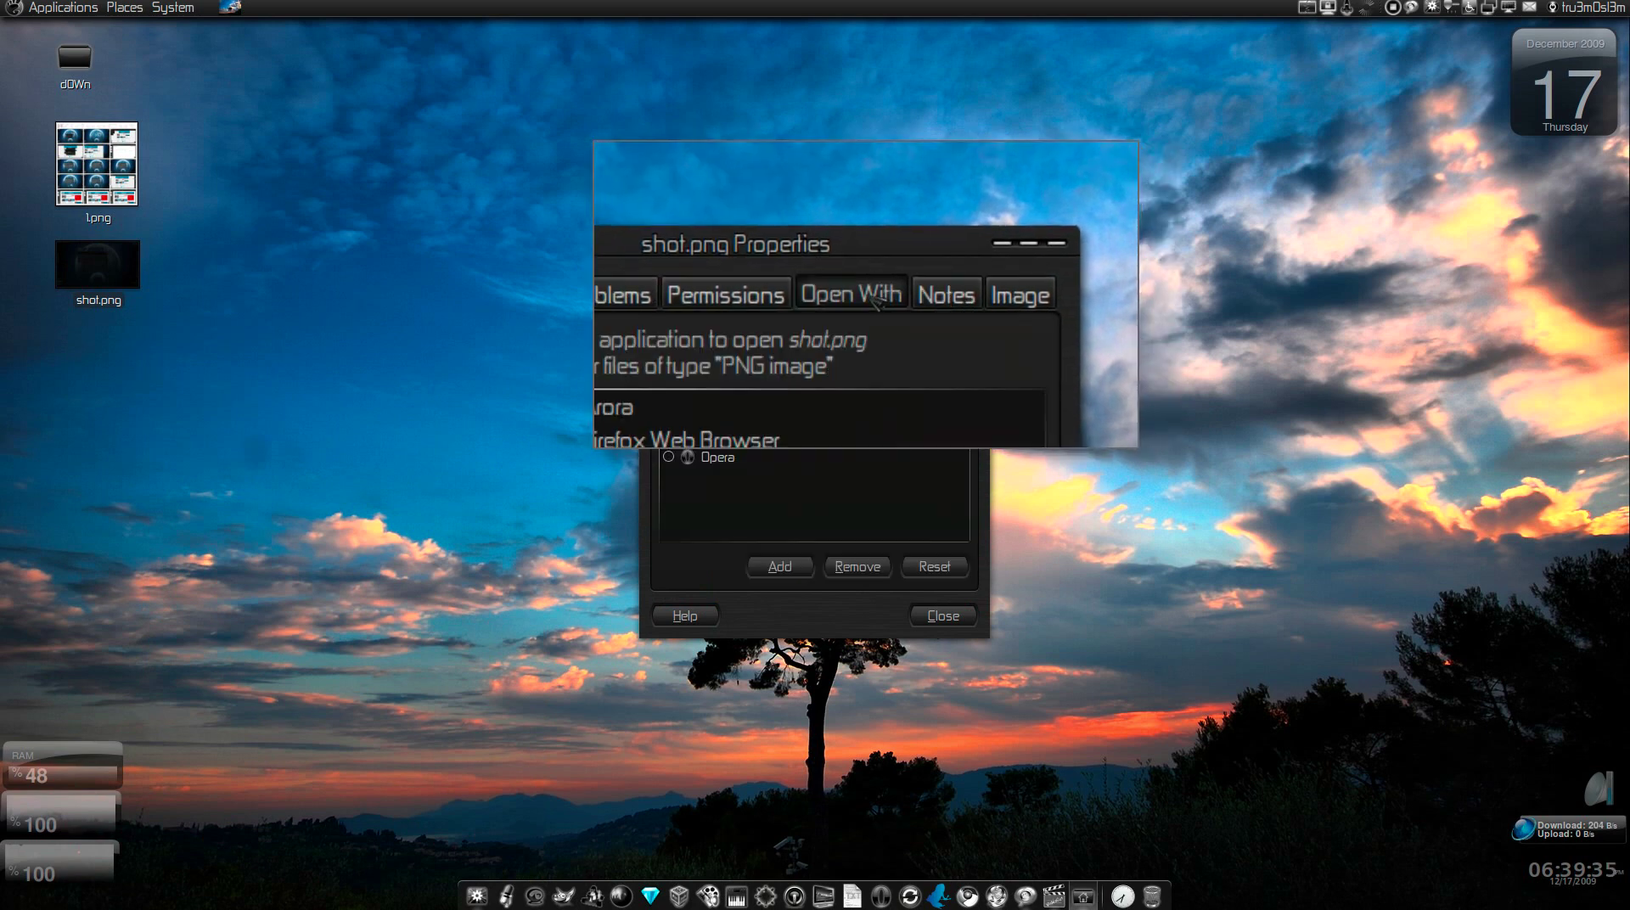
{"action": "left_click", "coordinate": [955, 297]}
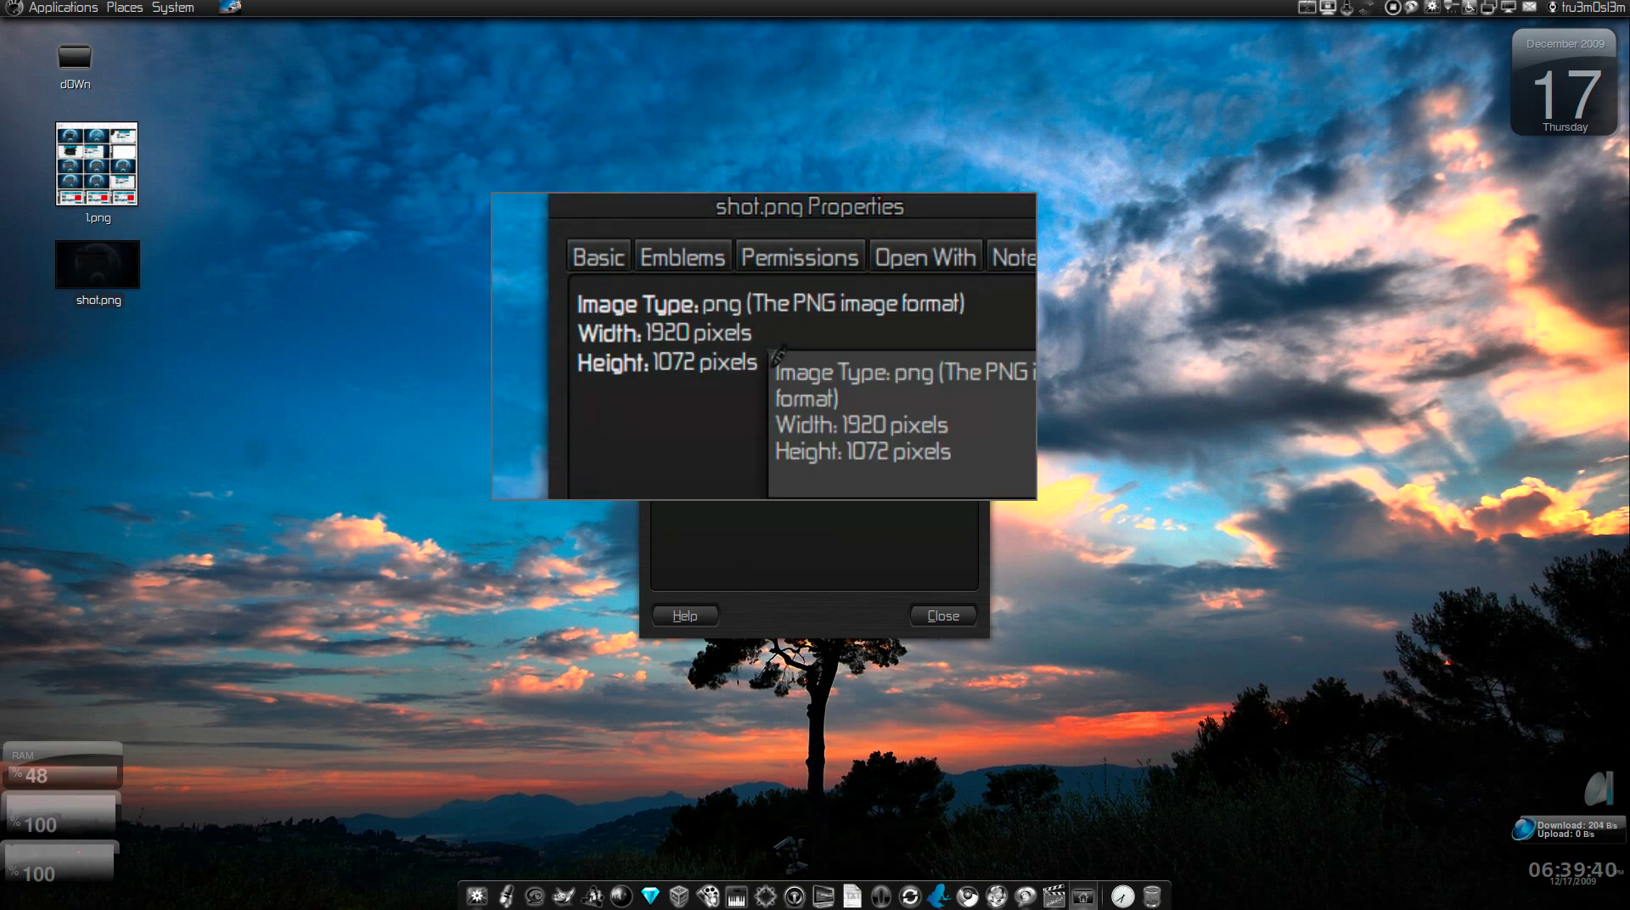
{"action": "left_click", "coordinate": [949, 604]}
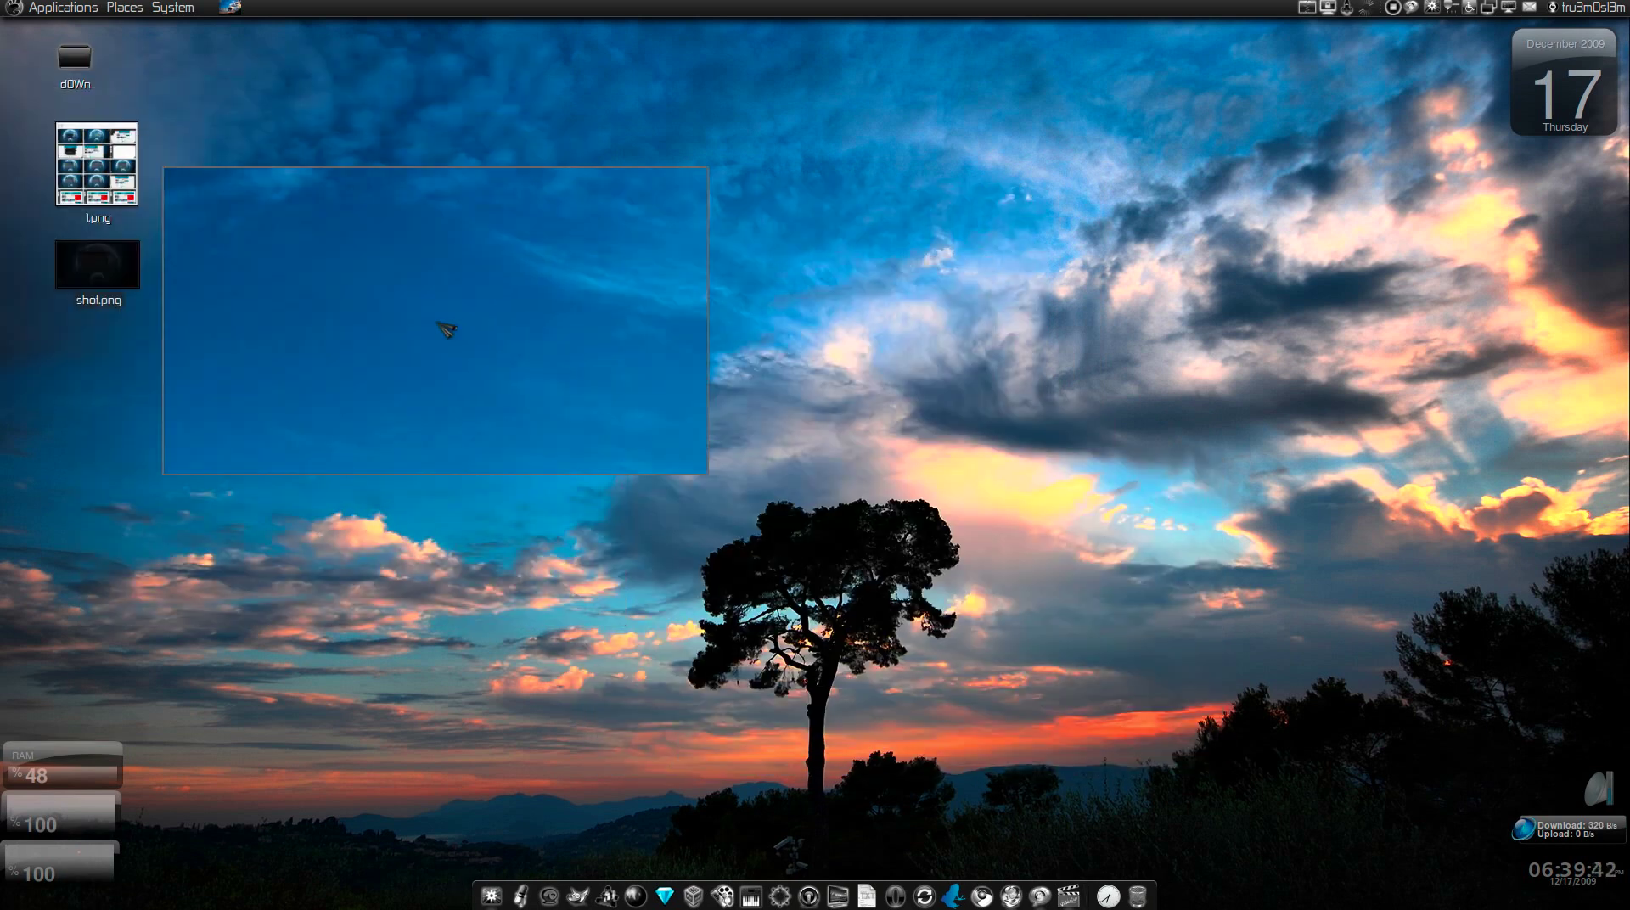